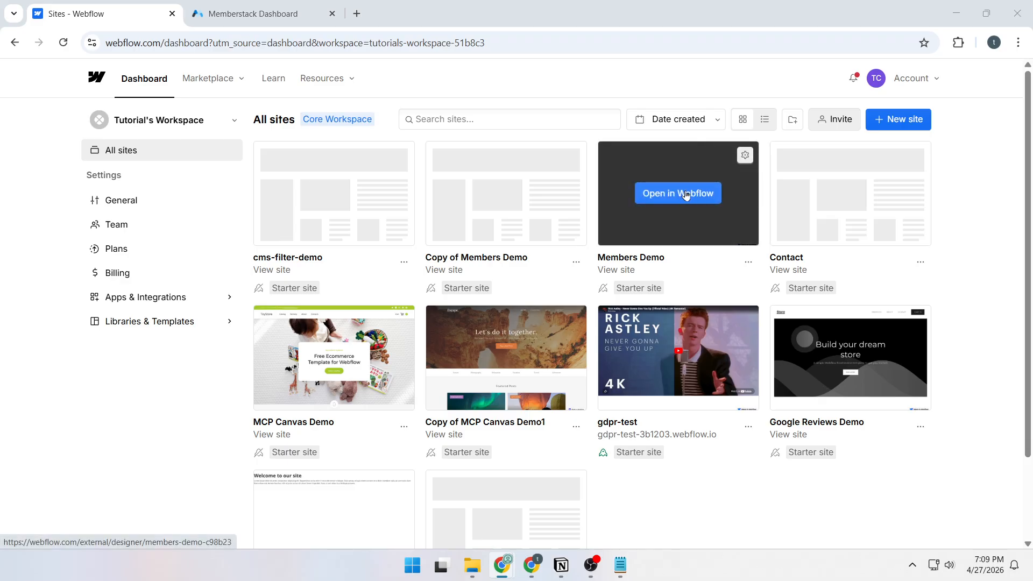
Step: Open the Members Demo site in the Webflow designer and go to its Log in page
click(691, 196)
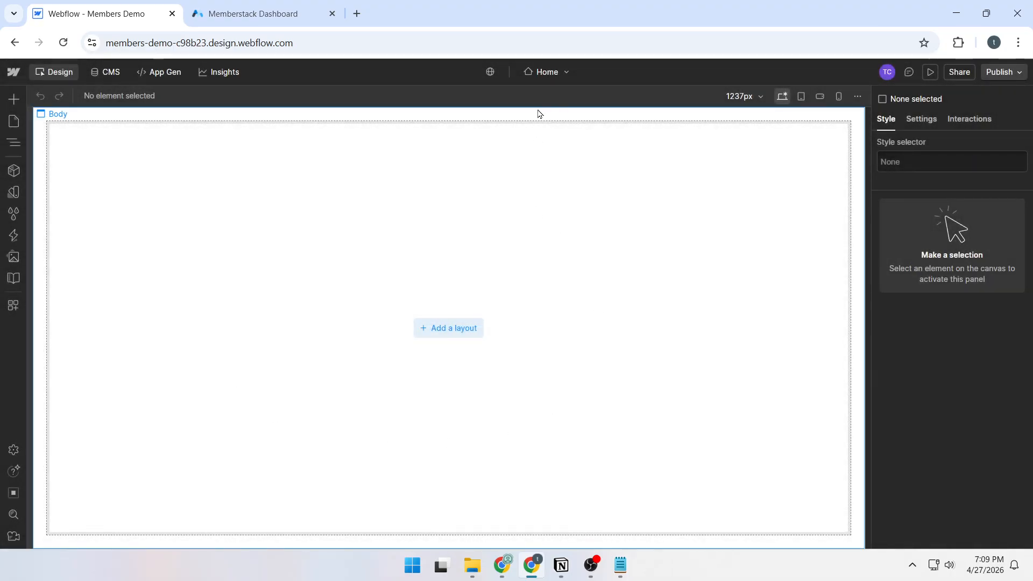
click(542, 73)
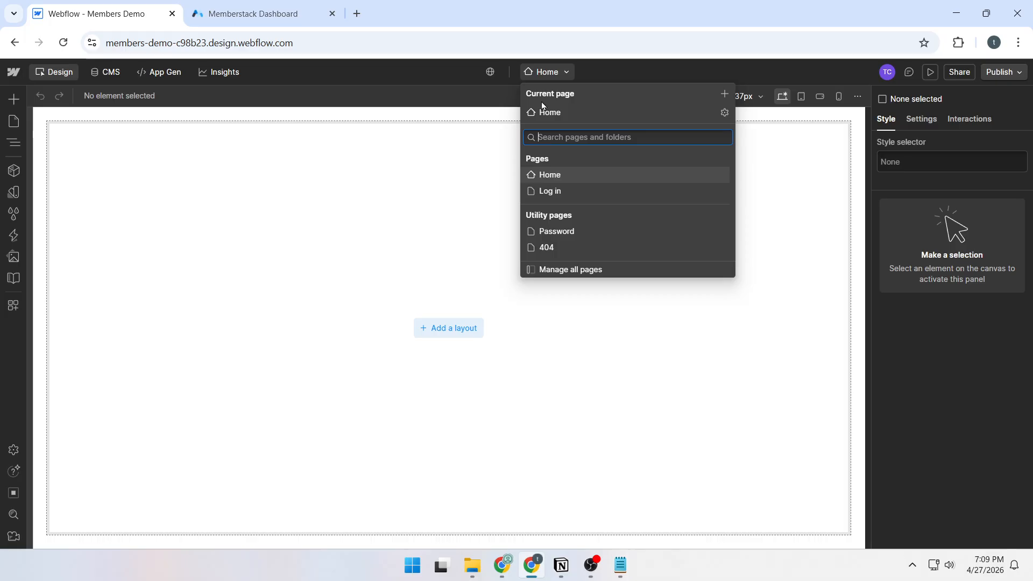
click(545, 191)
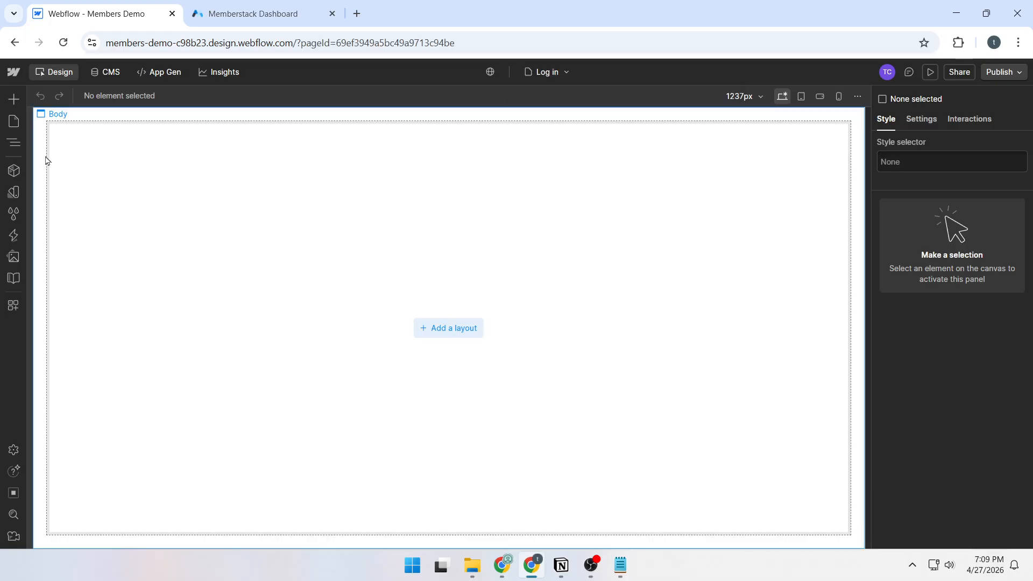
Step: Find the Memberstack app, install it on the site, and close its app window
click(13, 305)
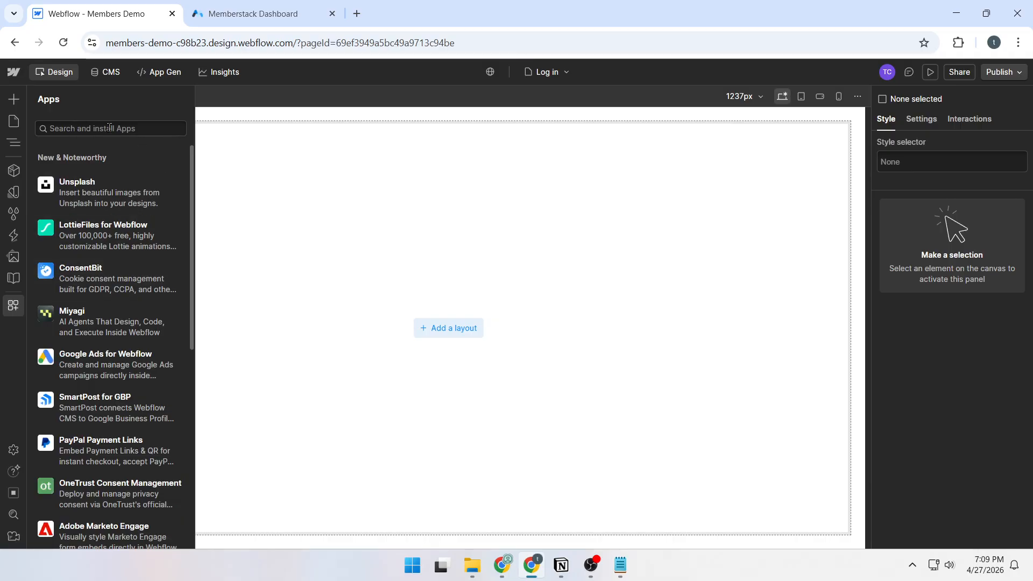
text(Memberstack)
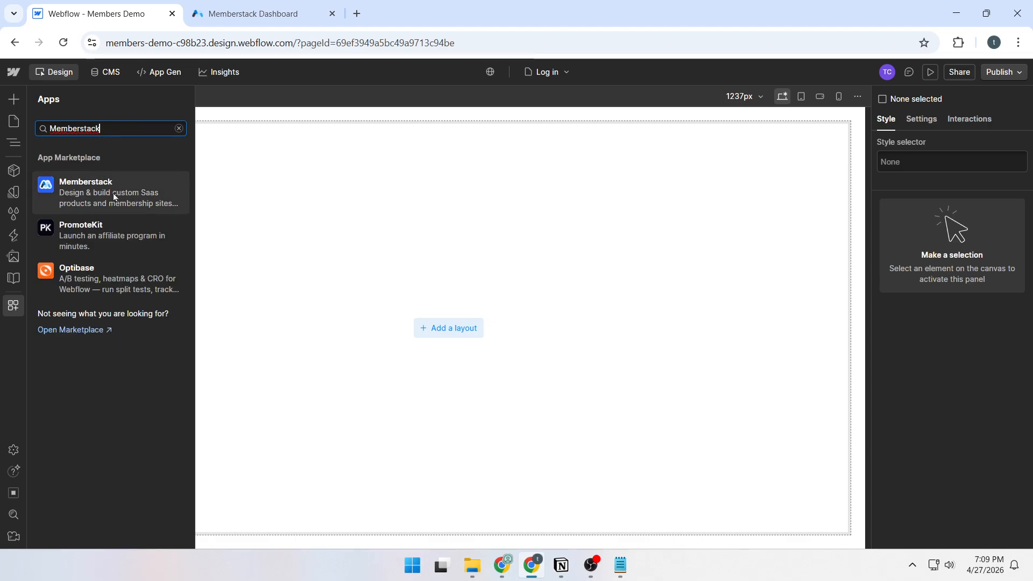
click(131, 194)
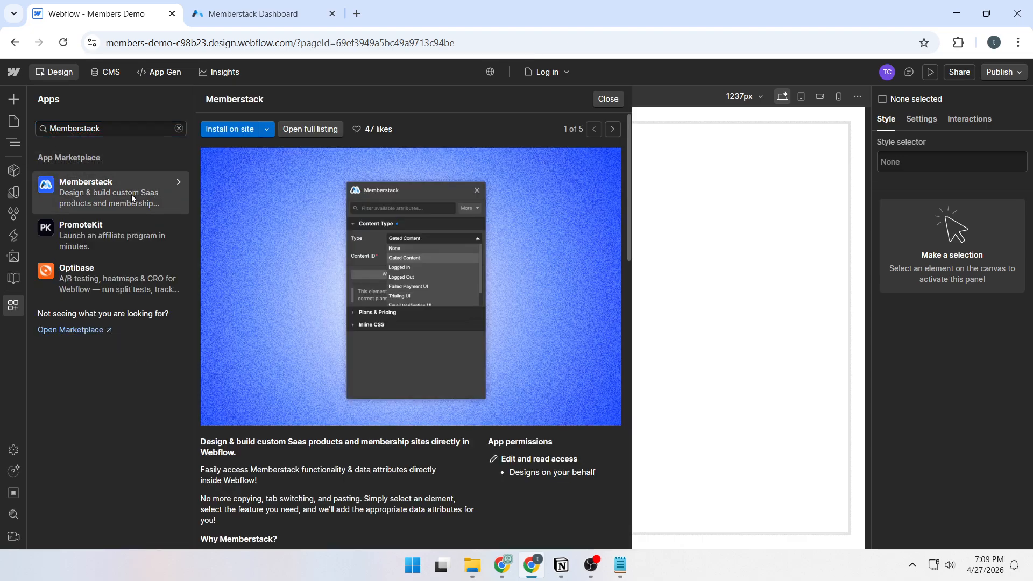
click(237, 139)
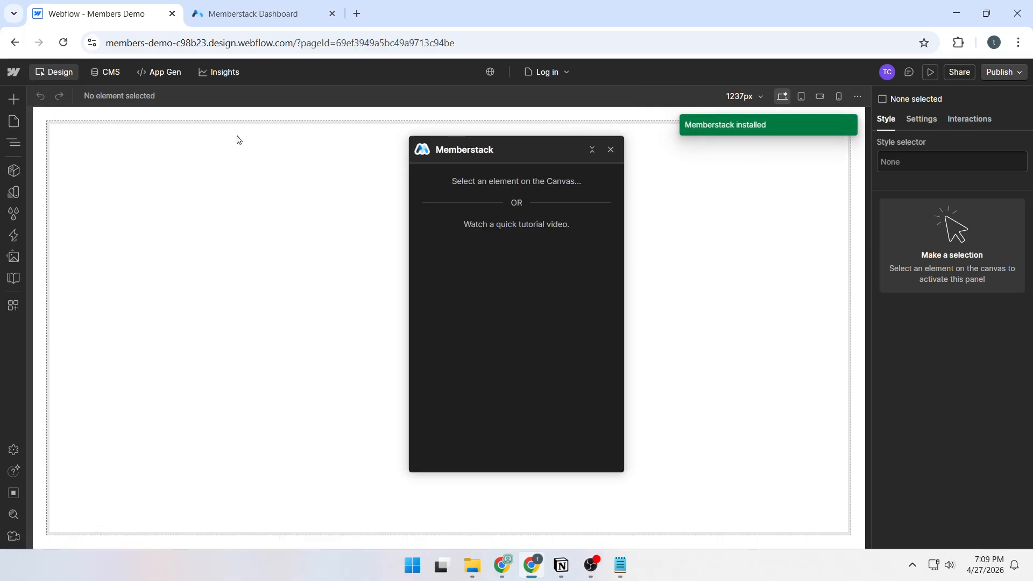
click(611, 150)
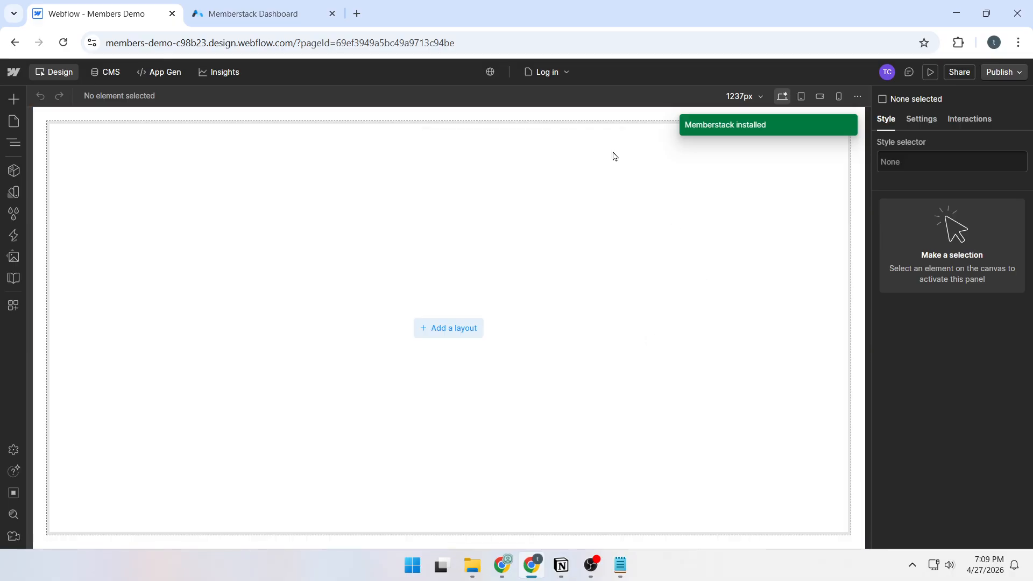
Step: Switch to the Memberstack dashboard and copy the Webflow install code from its global settings
click(239, 16)
drag(231, 43, 87, 43)
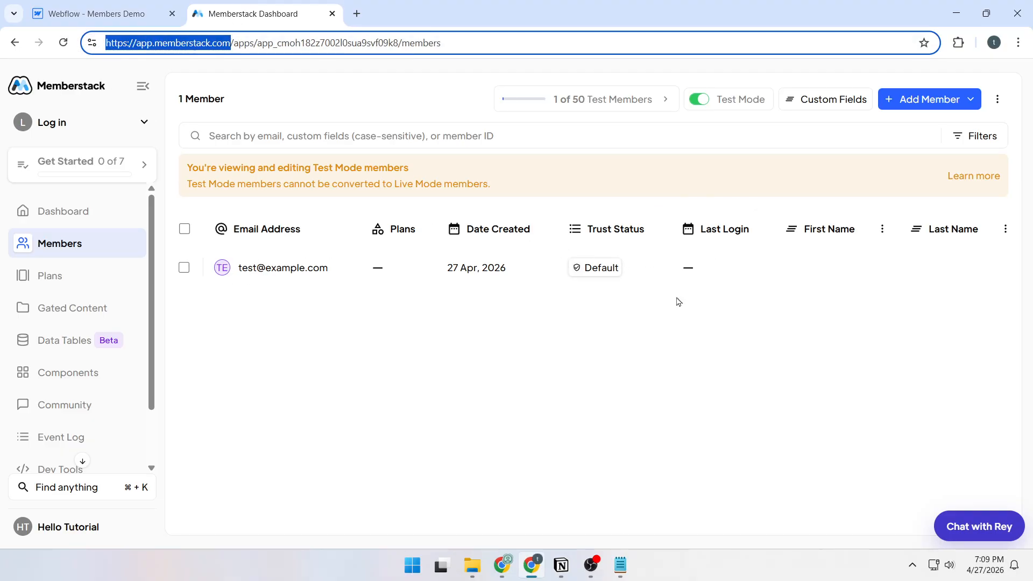
scroll(65, 334, down, 2)
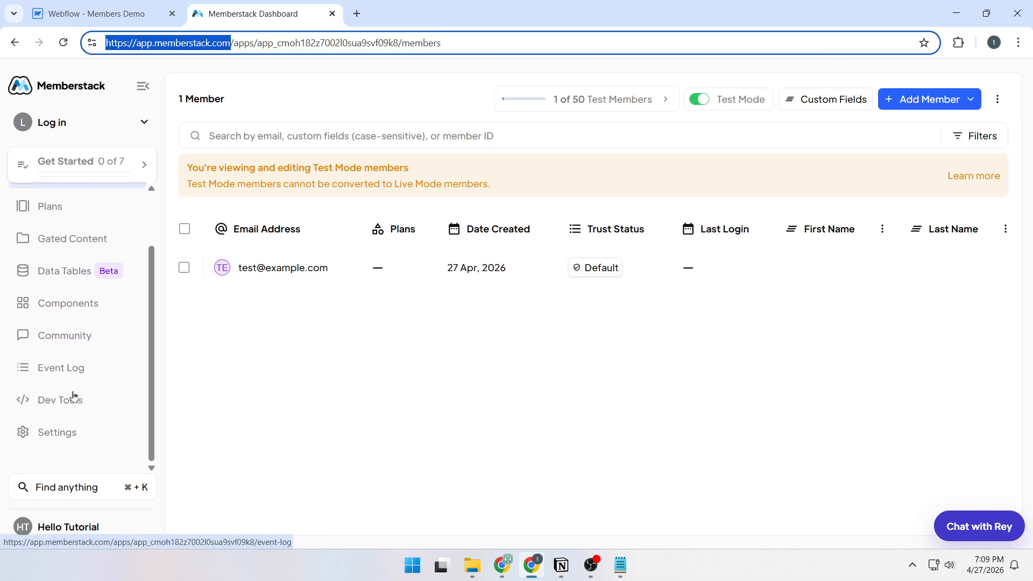
click(54, 434)
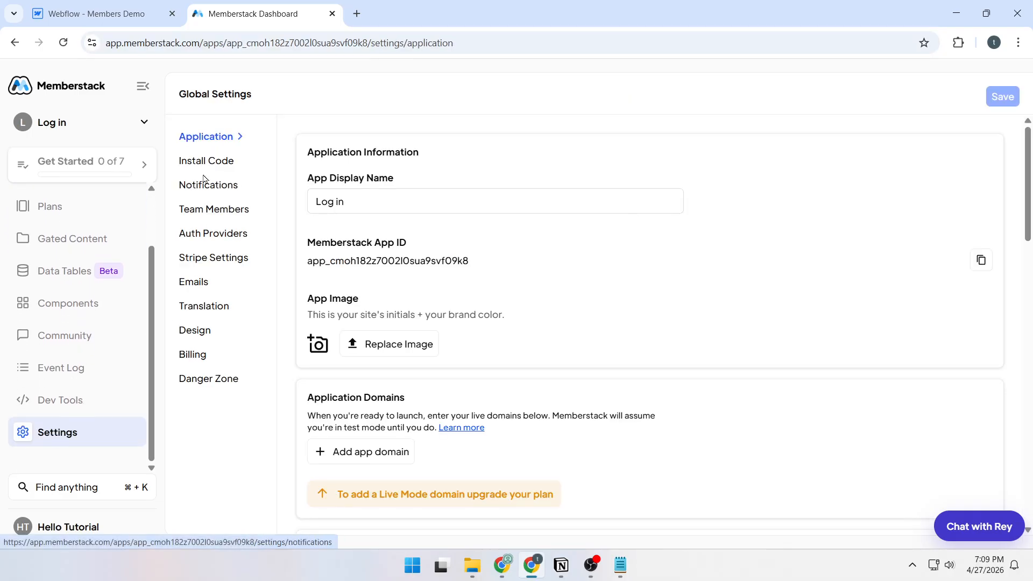
click(204, 171)
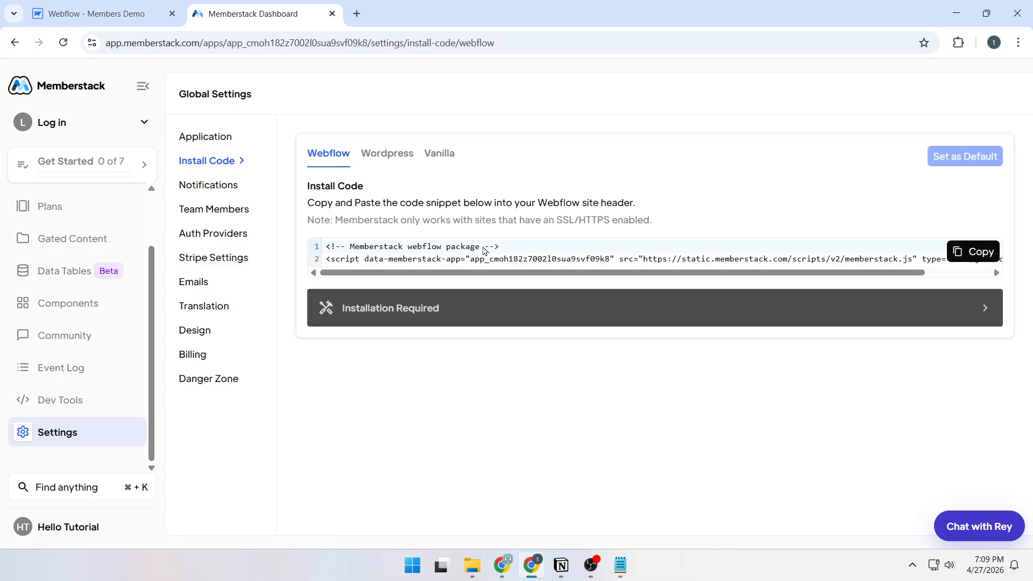
click(968, 253)
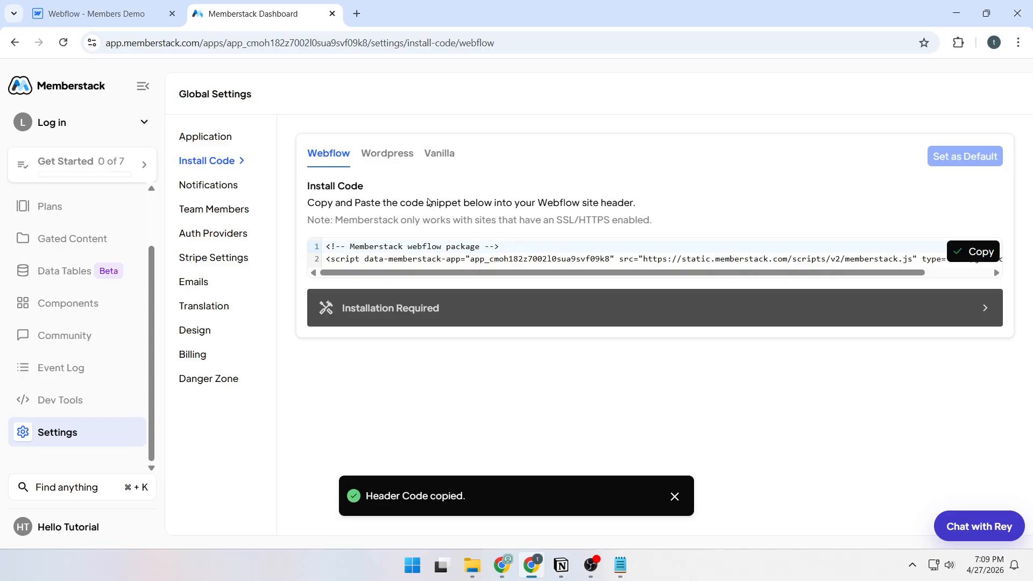
Step: Return to Webflow, paste the Memberstack script into the Members Demo site's custom head code, and save it
click(98, 6)
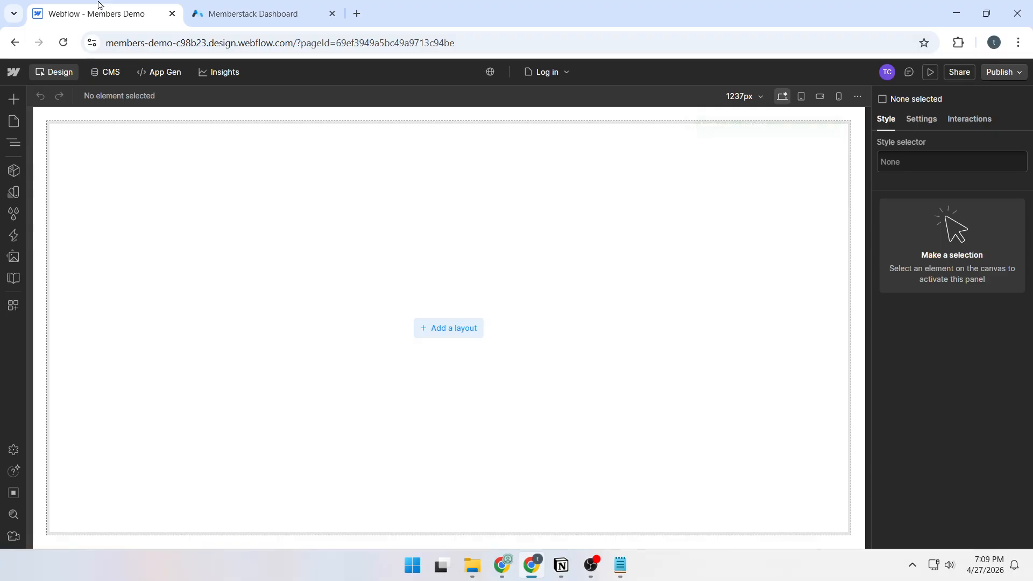
click(12, 74)
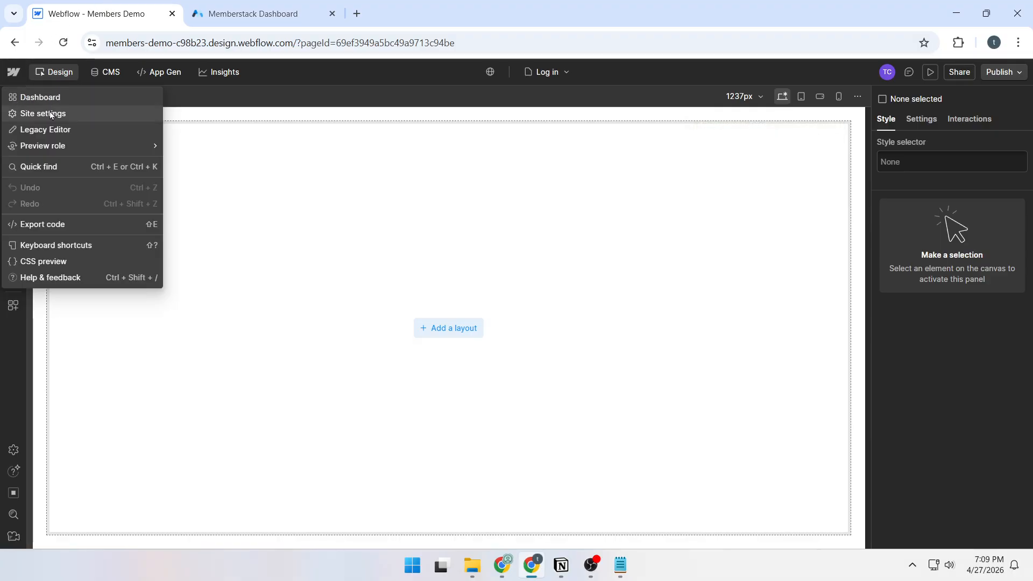
click(89, 118)
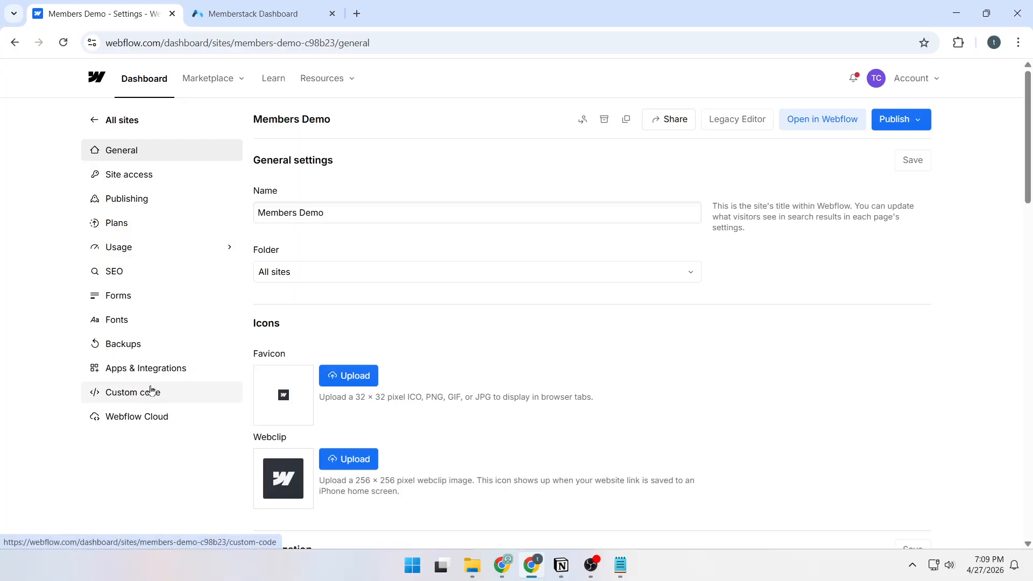
click(151, 389)
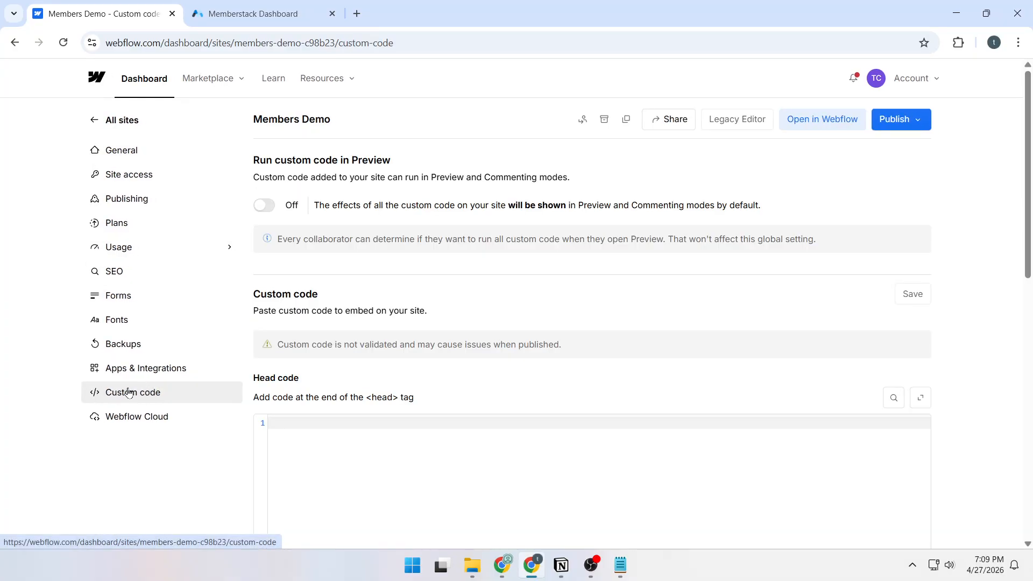
scroll(250, 231, down, 3)
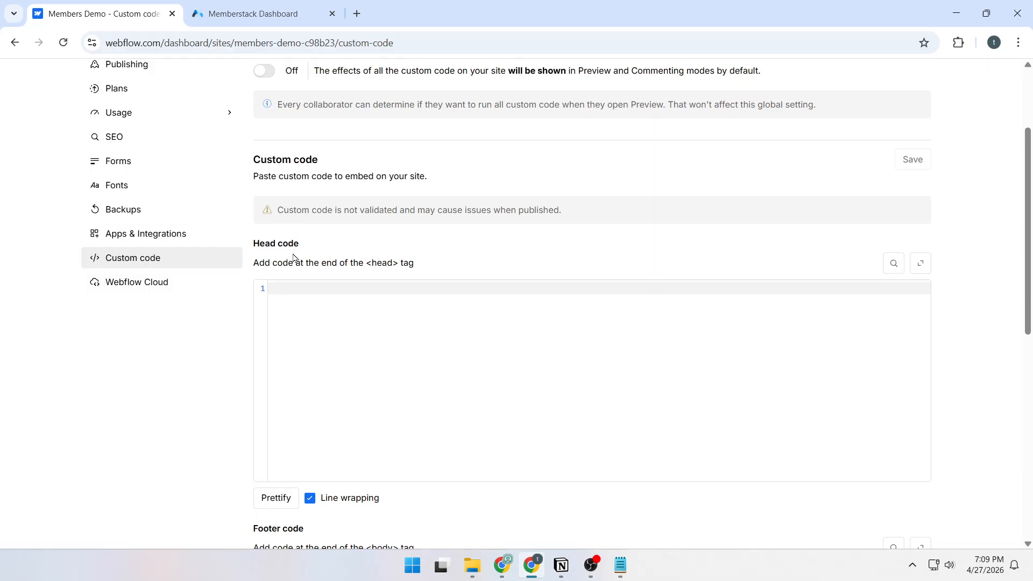
click(289, 286)
key(ctrl+v)
drag(264, 245, 311, 240)
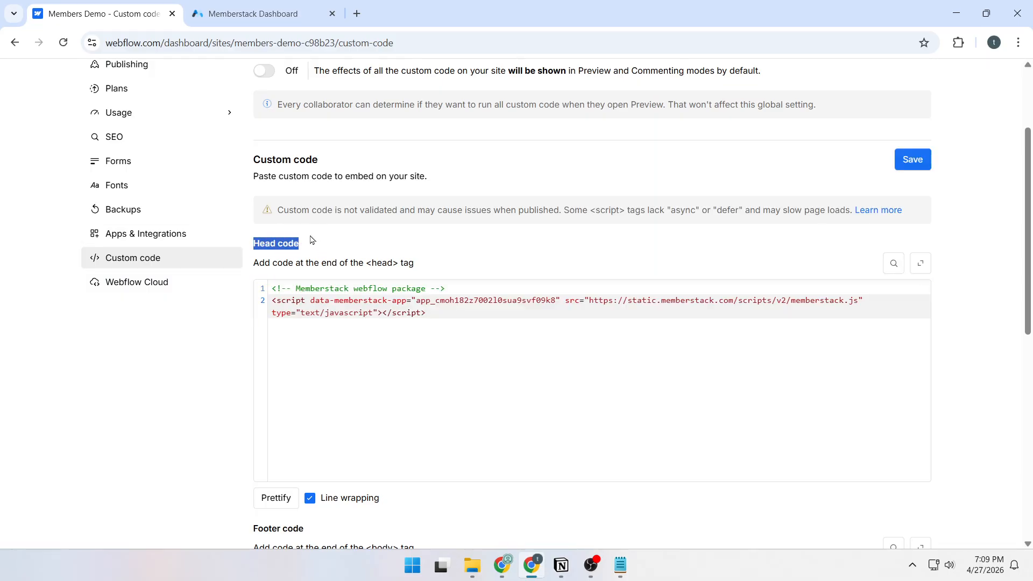
click(907, 162)
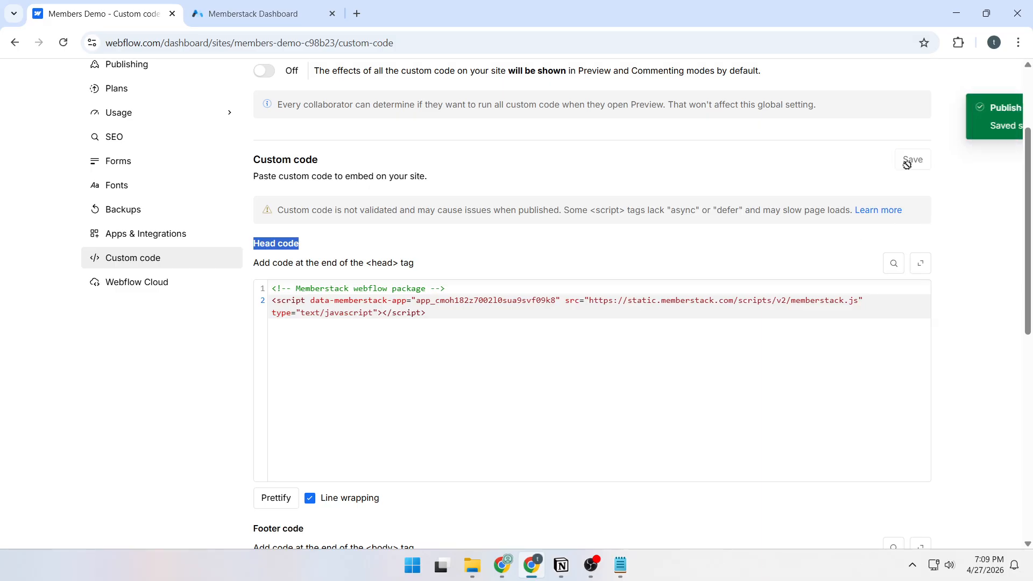
scroll(915, 172, up, 3)
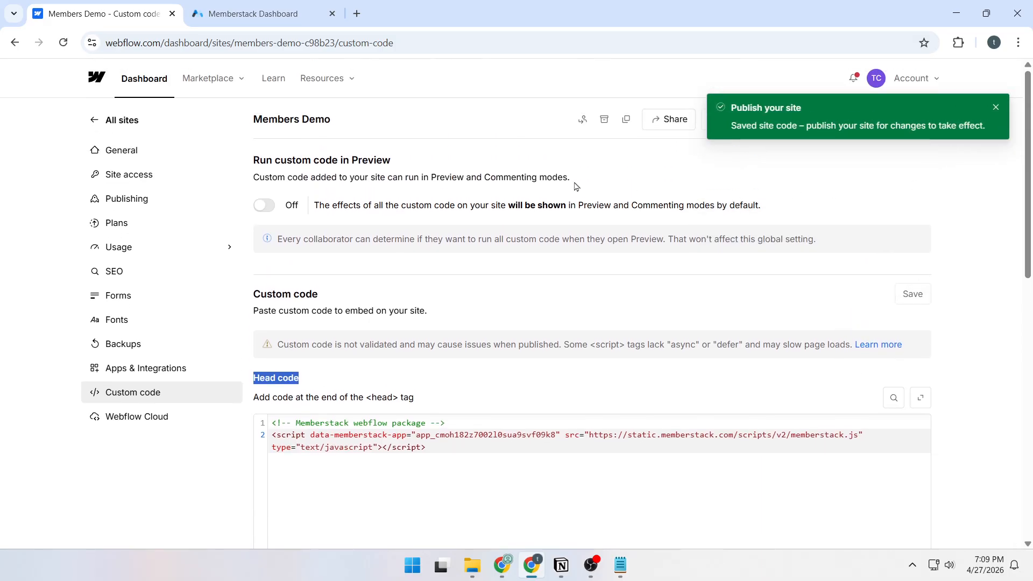
Step: Switch to the Memberstack dashboard and filter its component library by the Login tag
click(246, 20)
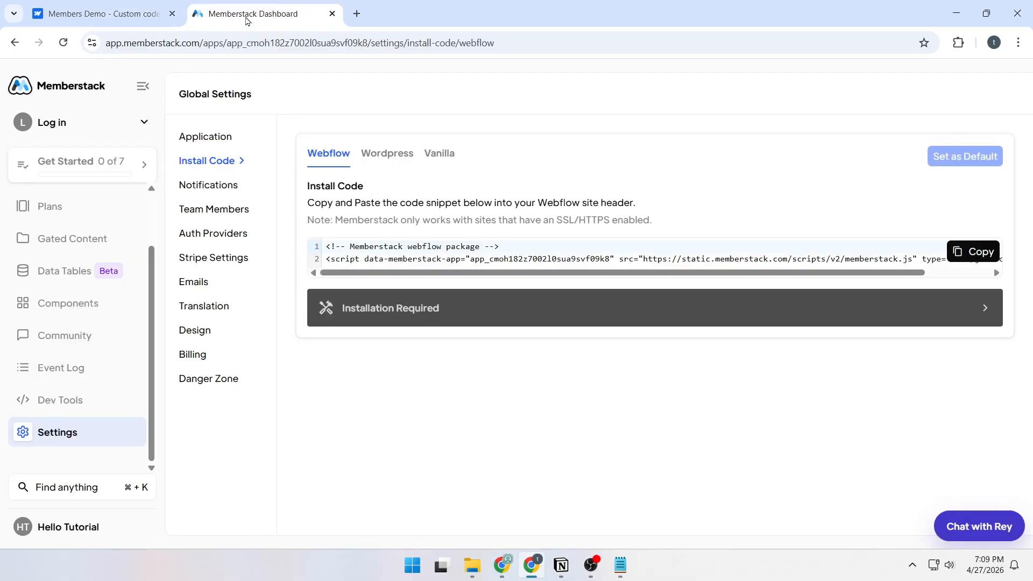
click(77, 304)
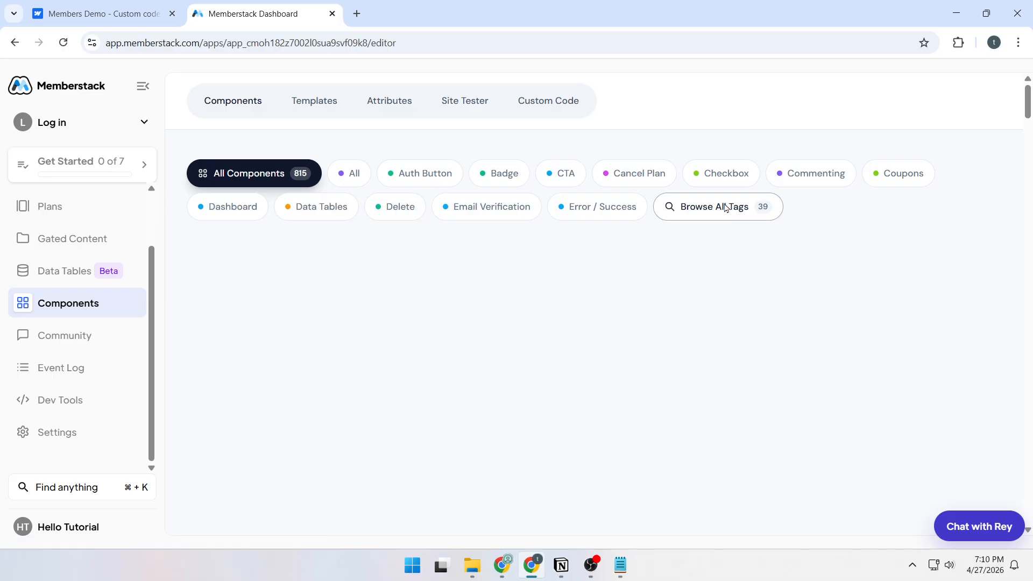
click(674, 213)
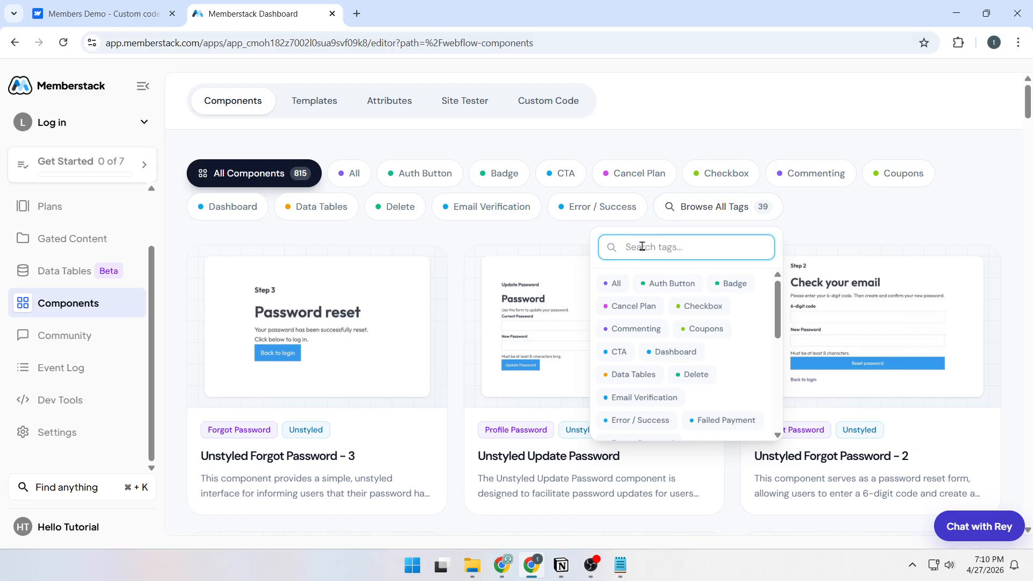
text(login)
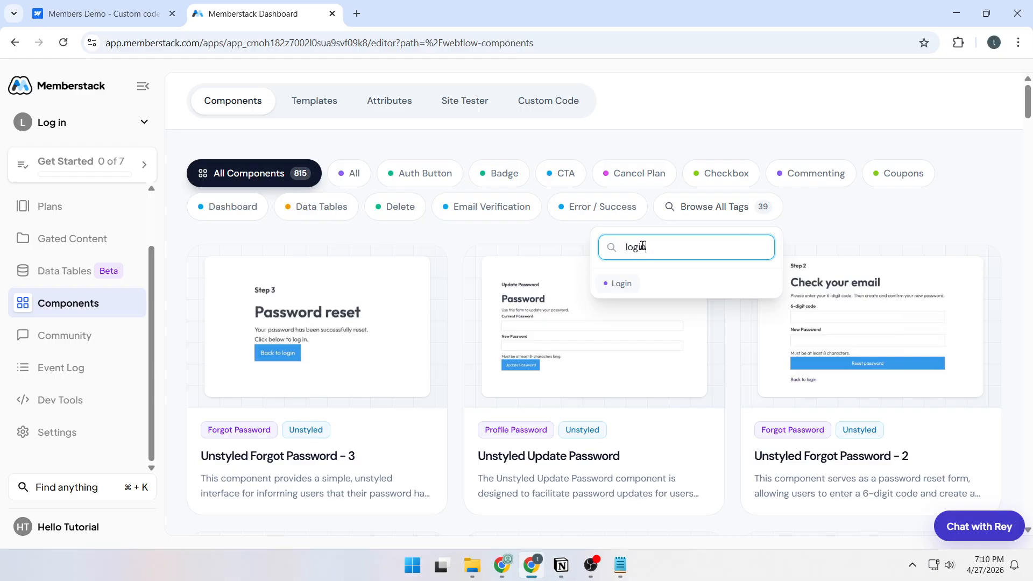
click(620, 283)
Step: Open the ColorShift Login component and copy it for Webflow
scroll(585, 286, down, 5)
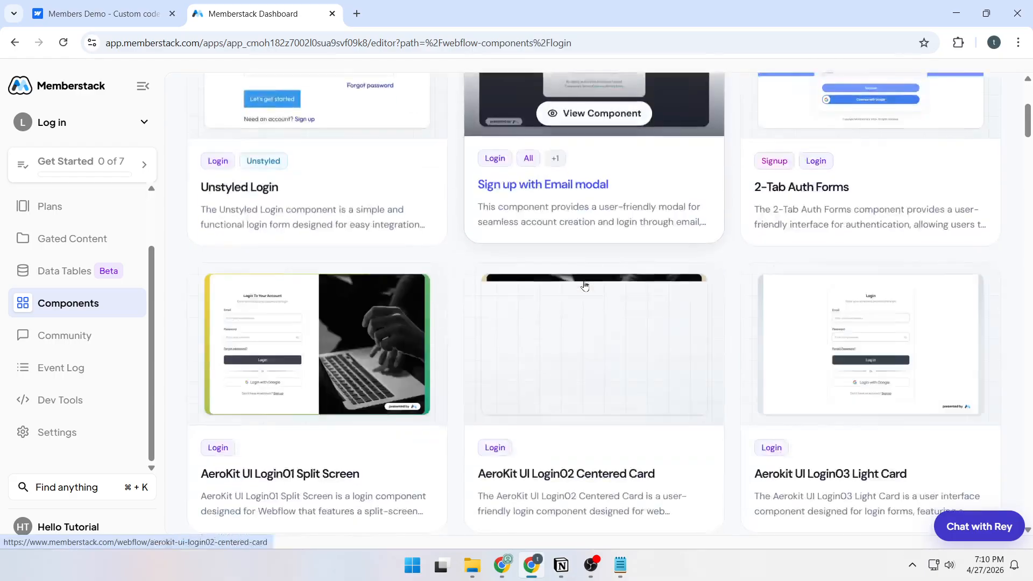
scroll(585, 285, down, 12)
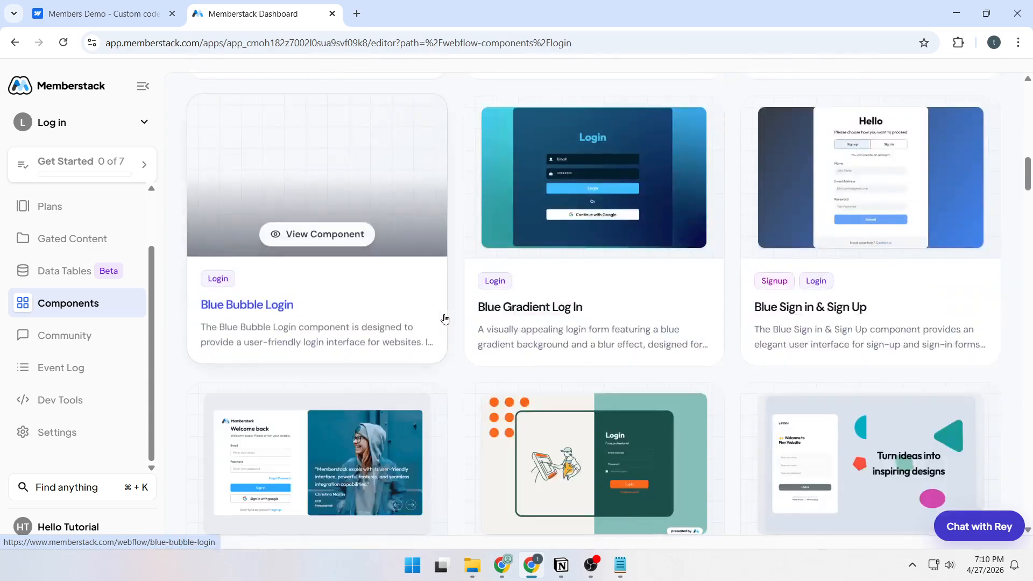
scroll(563, 317, down, 3)
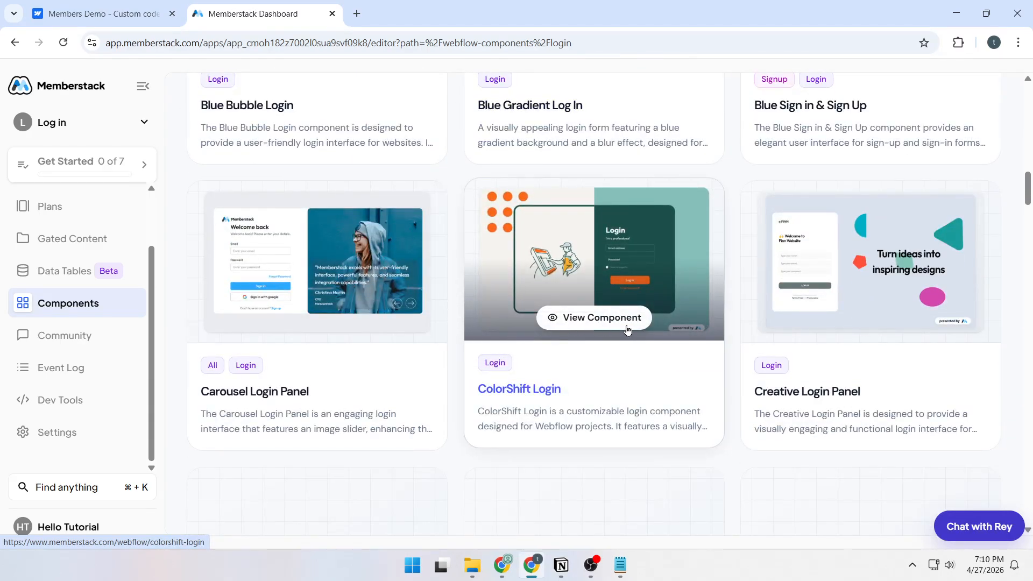
click(639, 279)
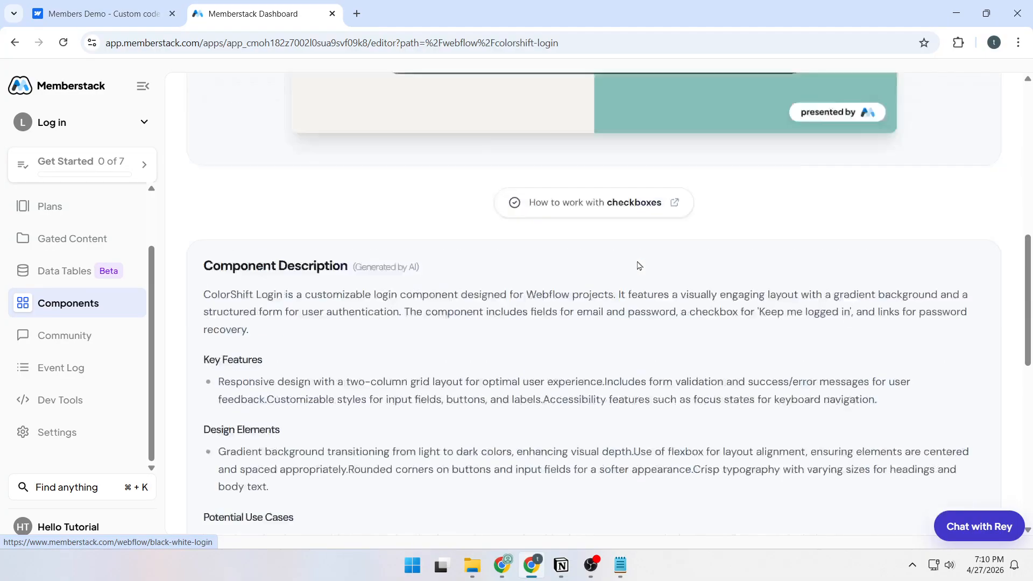
click(915, 210)
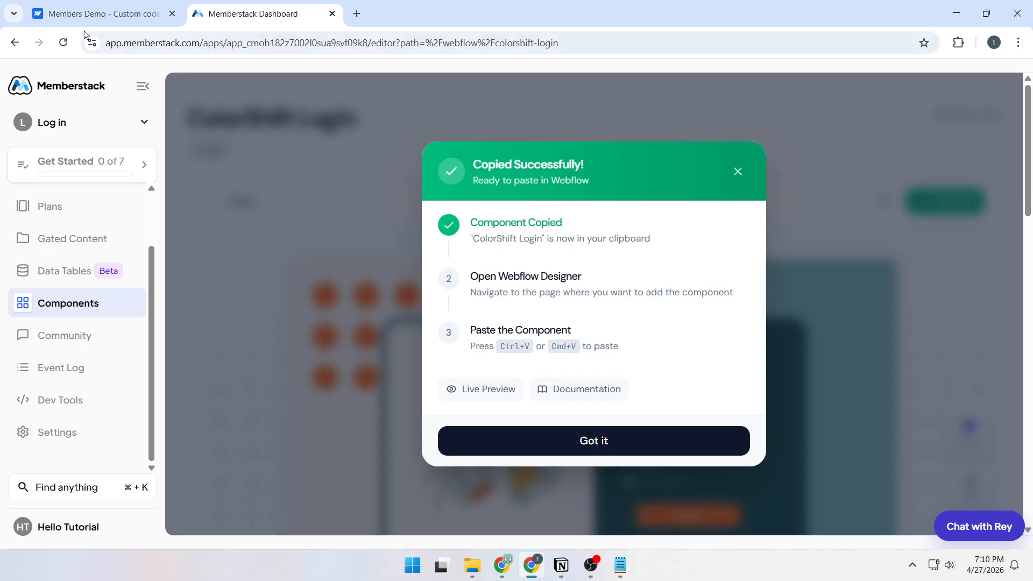
Step: Reopen Members Demo in the Webflow designer and paste the ColorShift Login component into the Home page's Body
click(102, 14)
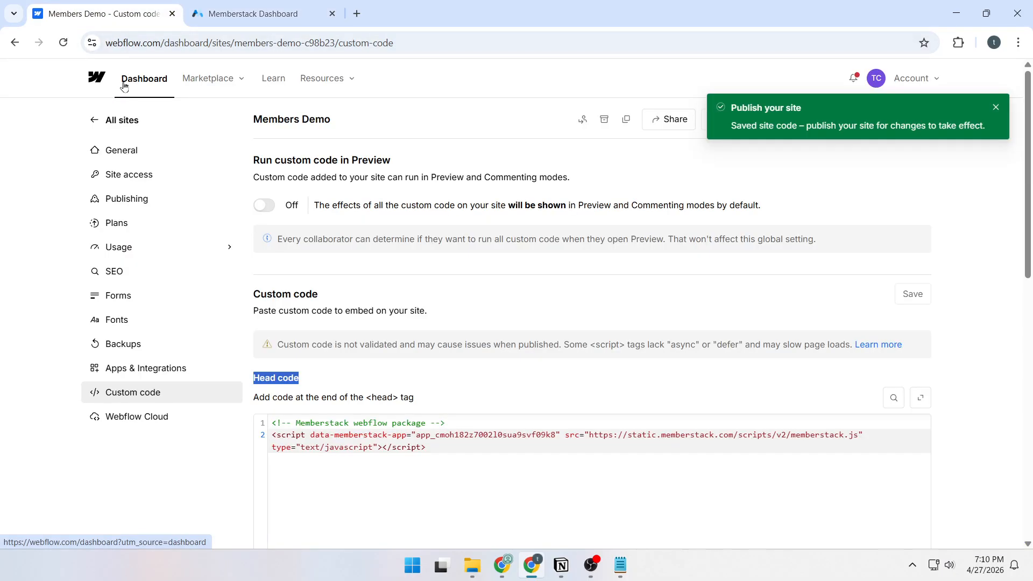
click(996, 107)
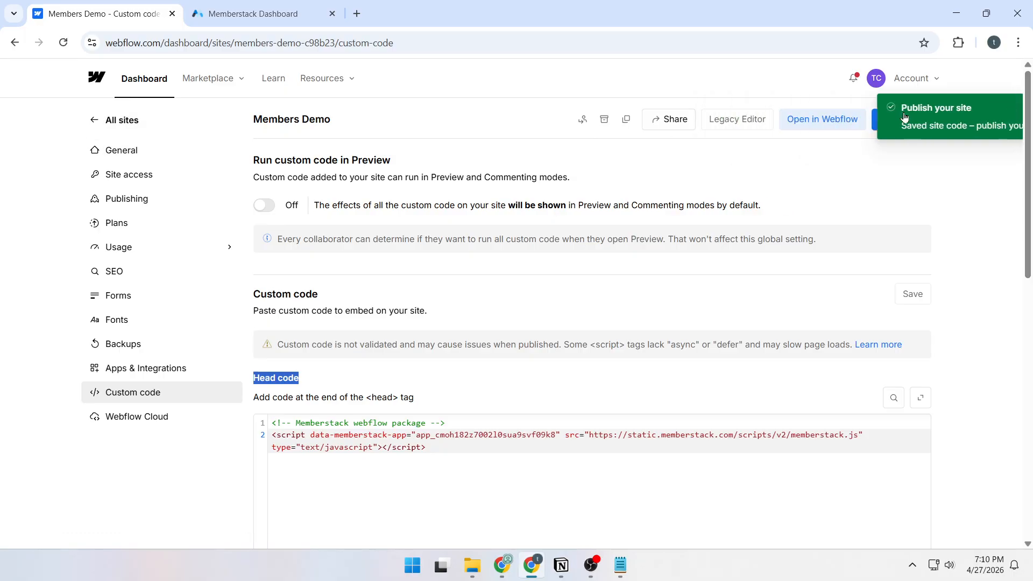
click(827, 120)
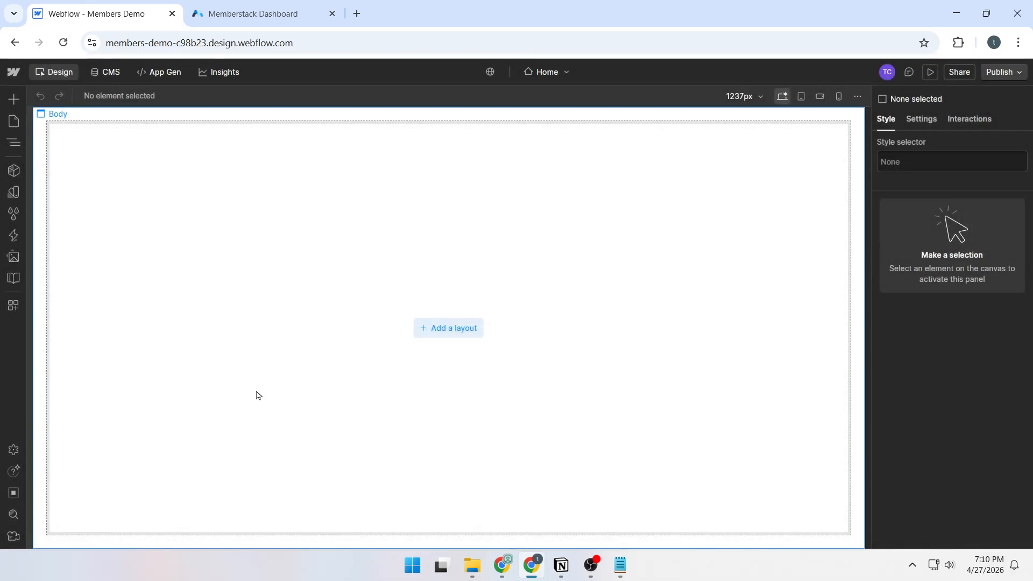
key(ctrl+v)
click(594, 287)
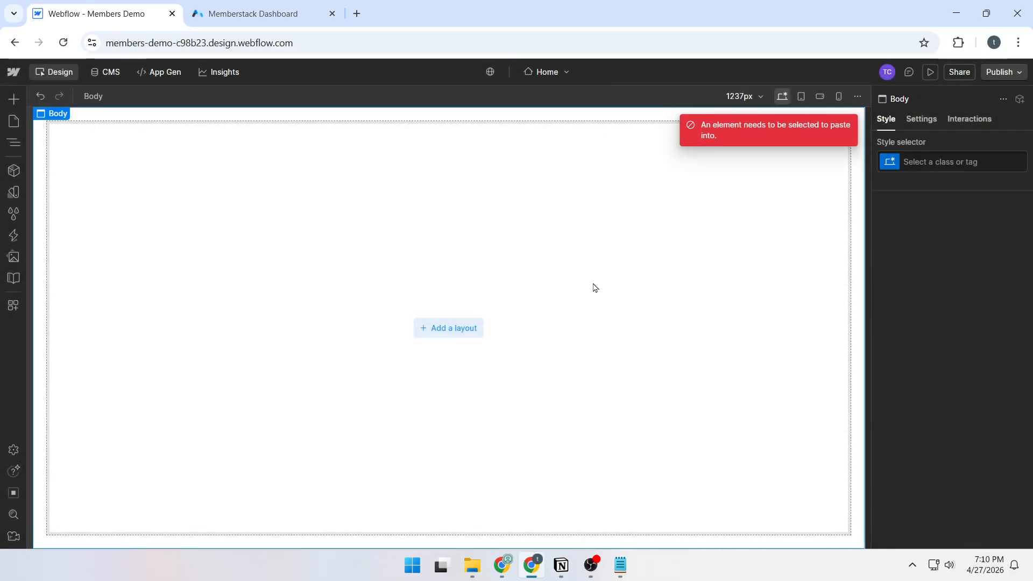
key(ctrl+v)
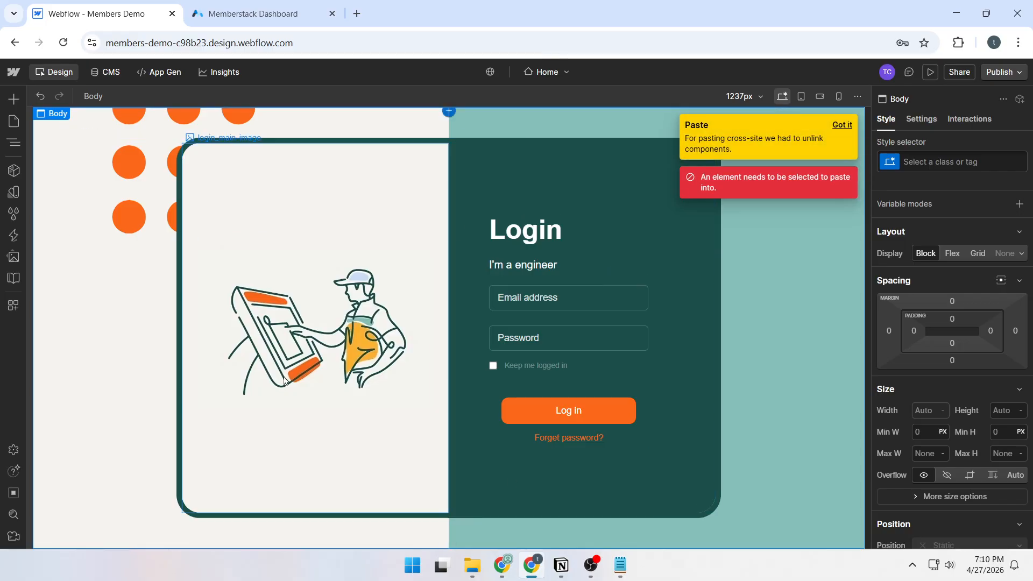
Step: Dismiss the paste notice and examine the custom attributes in the login form's settings
click(843, 128)
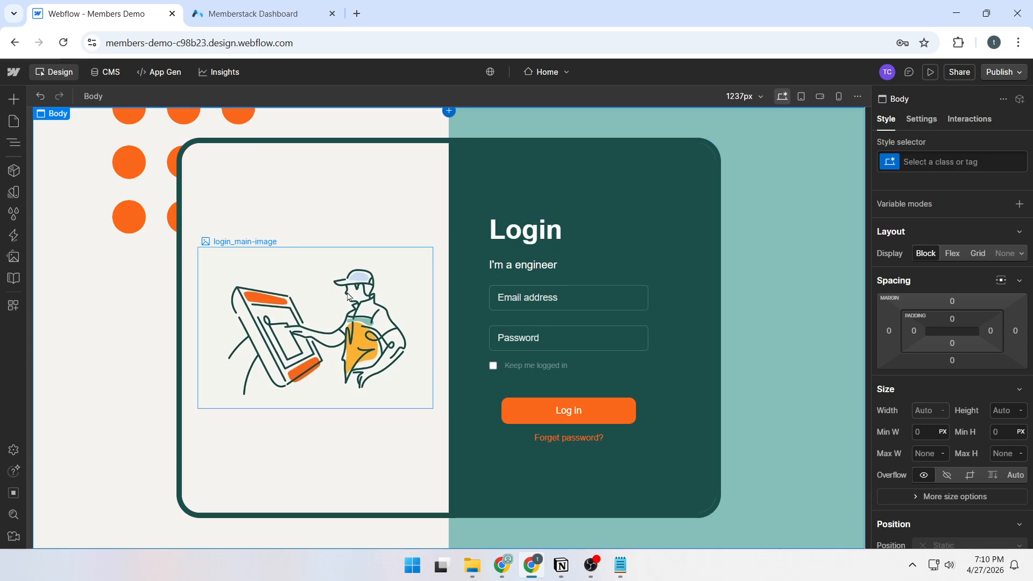
click(535, 321)
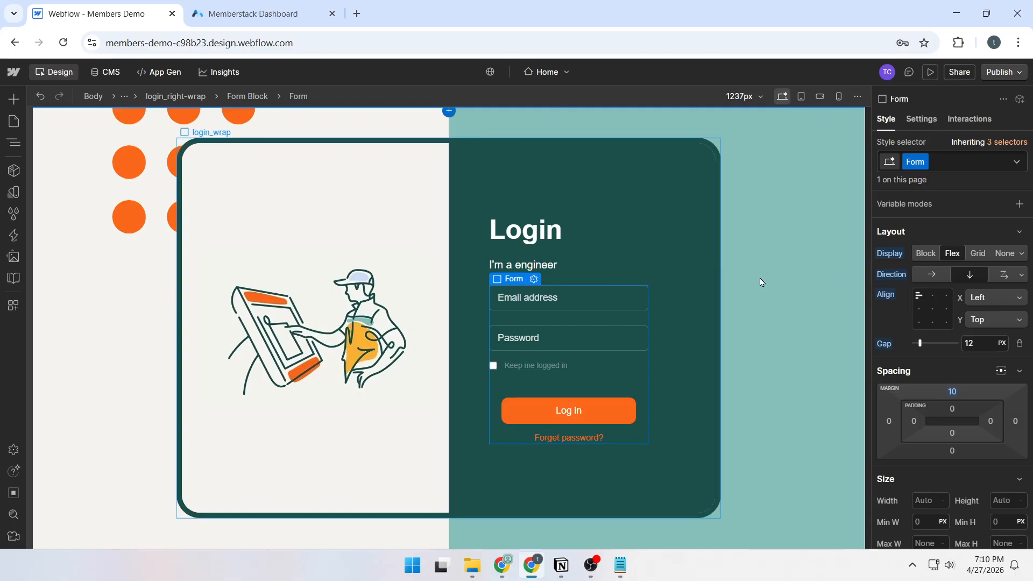
scroll(908, 302, down, 3)
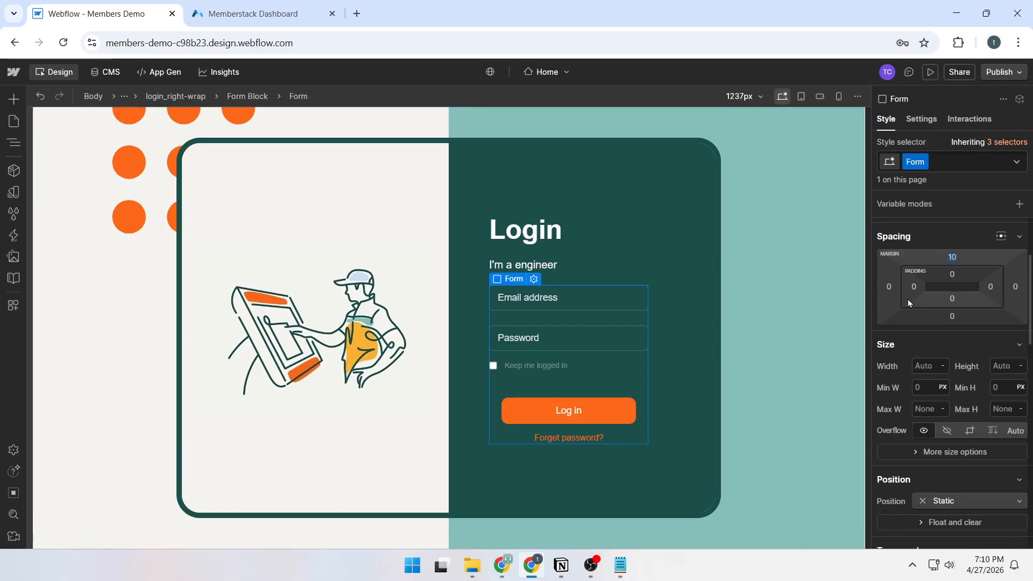
click(917, 121)
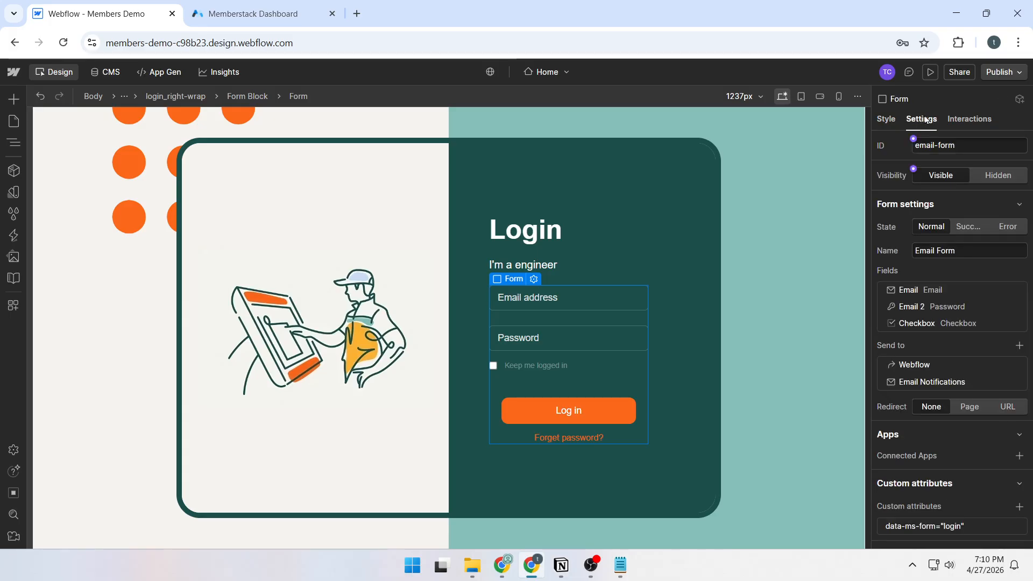
scroll(941, 301, down, 2)
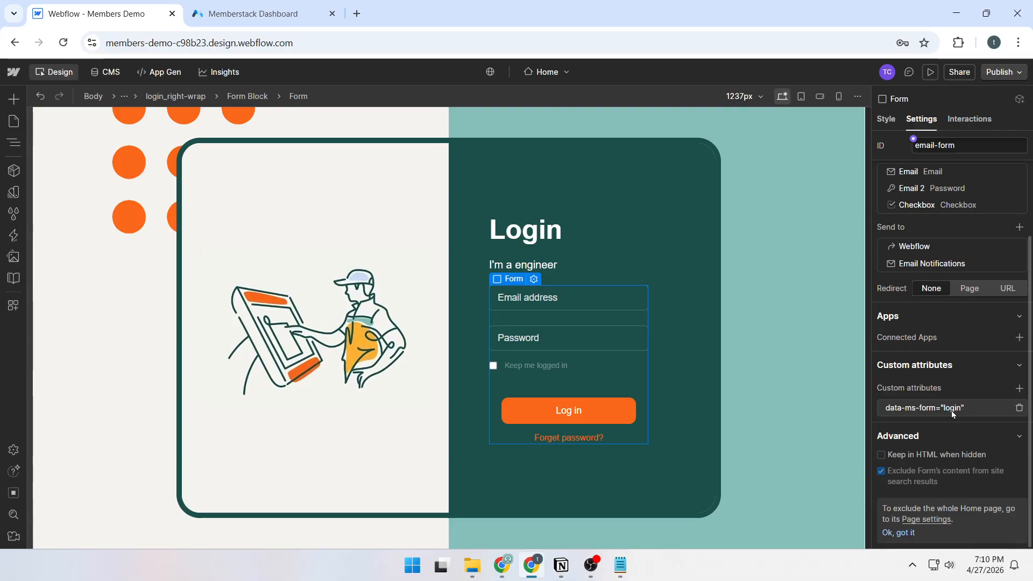
Step: Examine the custom attributes assigned to the login form's Email address and Password fields
click(531, 304)
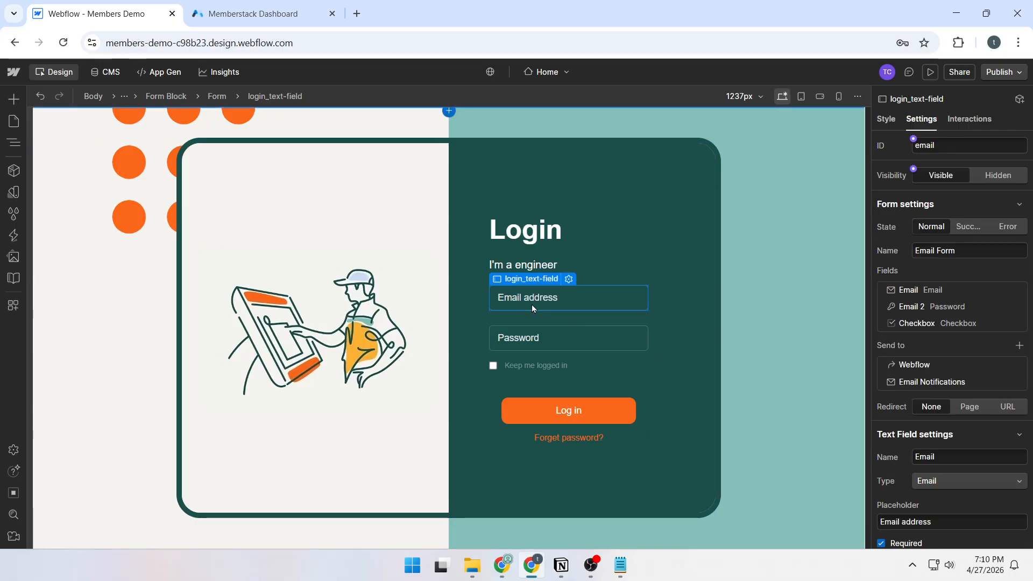
scroll(926, 229, down, 5)
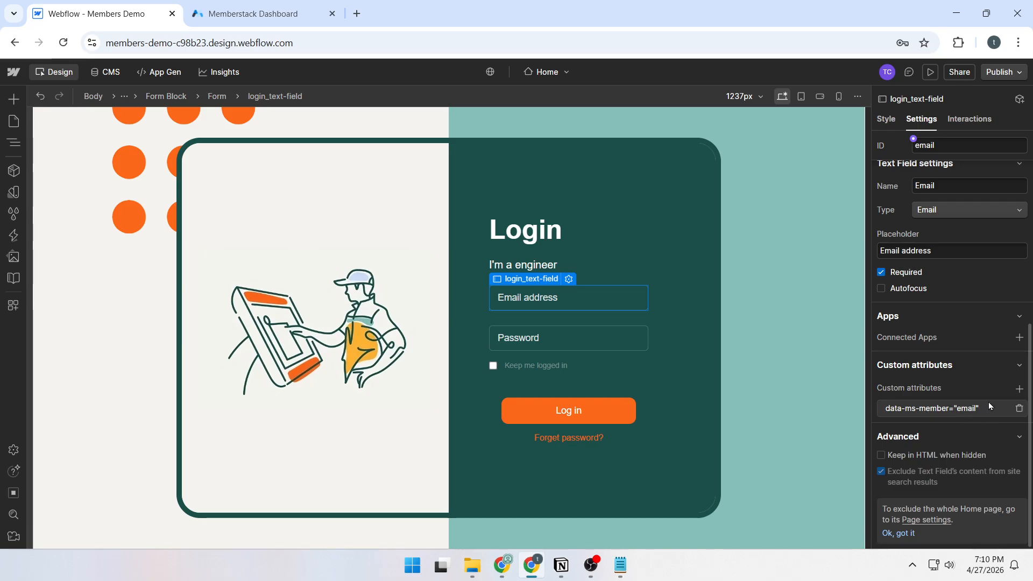
click(535, 341)
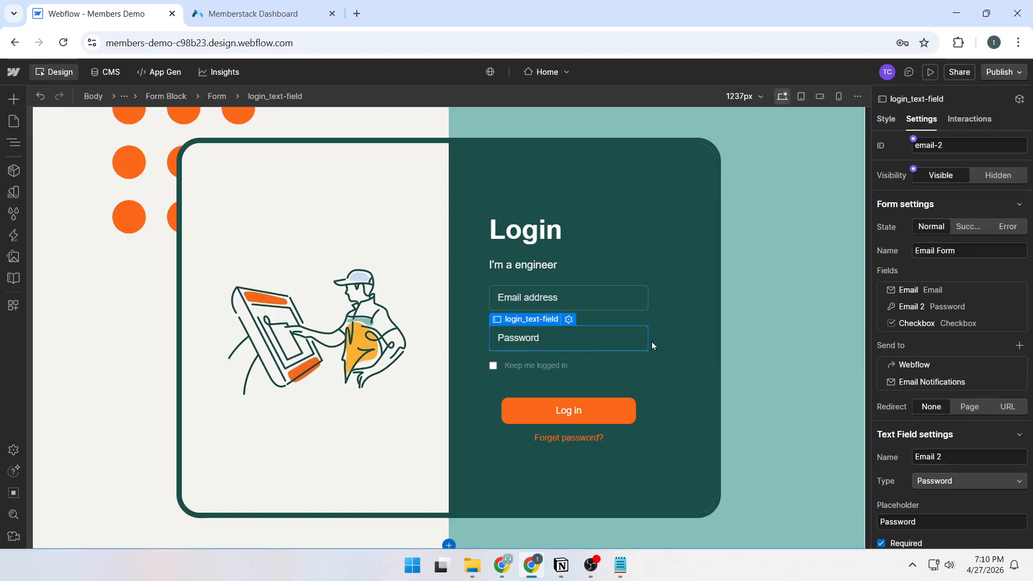
scroll(928, 247, down, 3)
scroll(930, 258, down, 2)
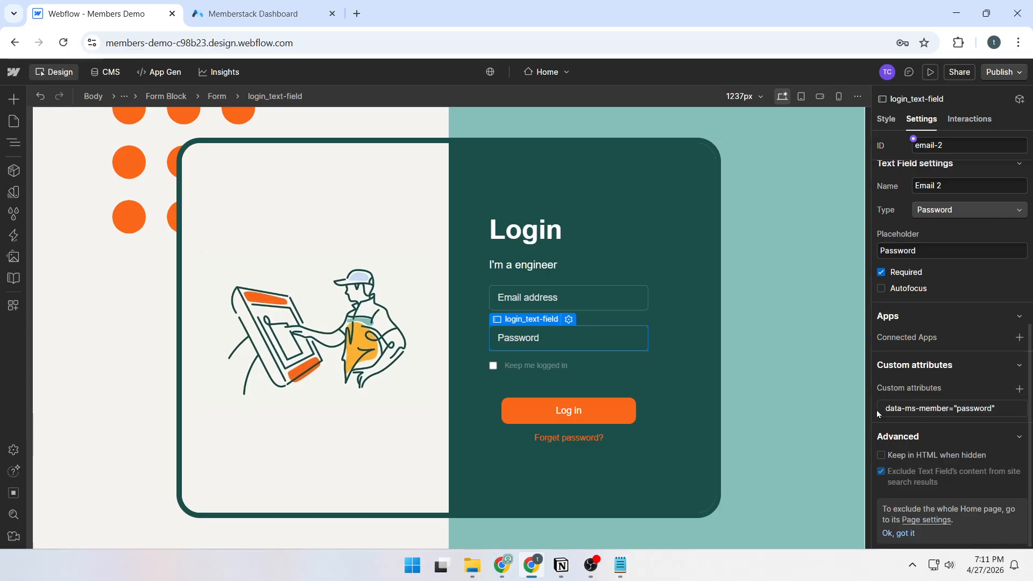
click(990, 409)
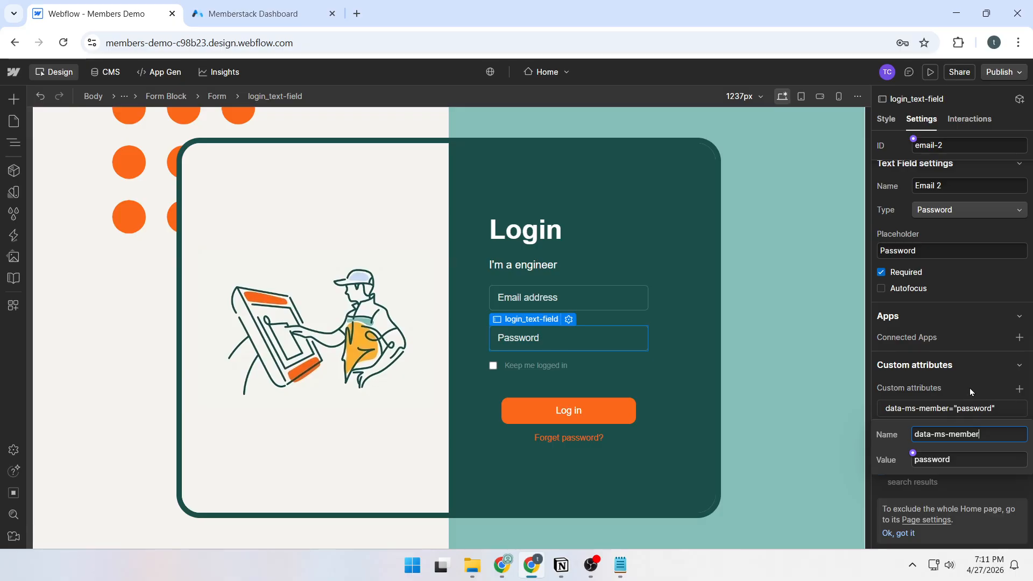
click(851, 405)
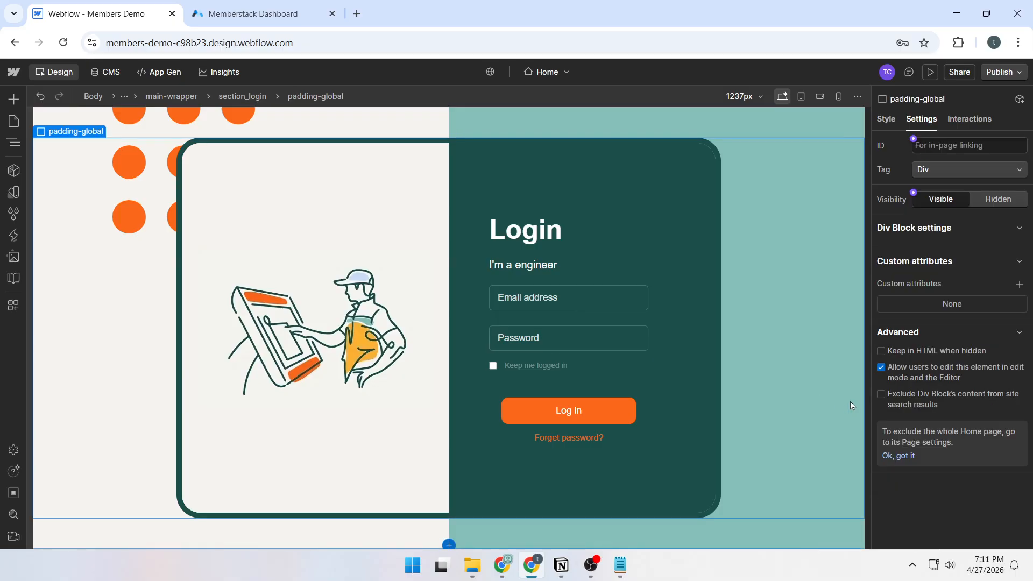
click(590, 337)
scroll(940, 388, down, 5)
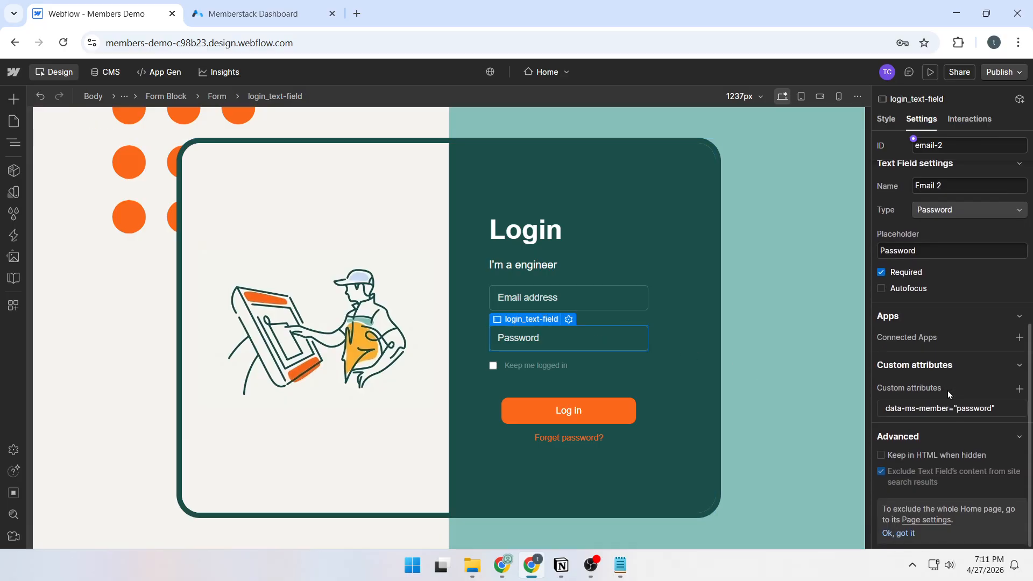
click(1019, 388)
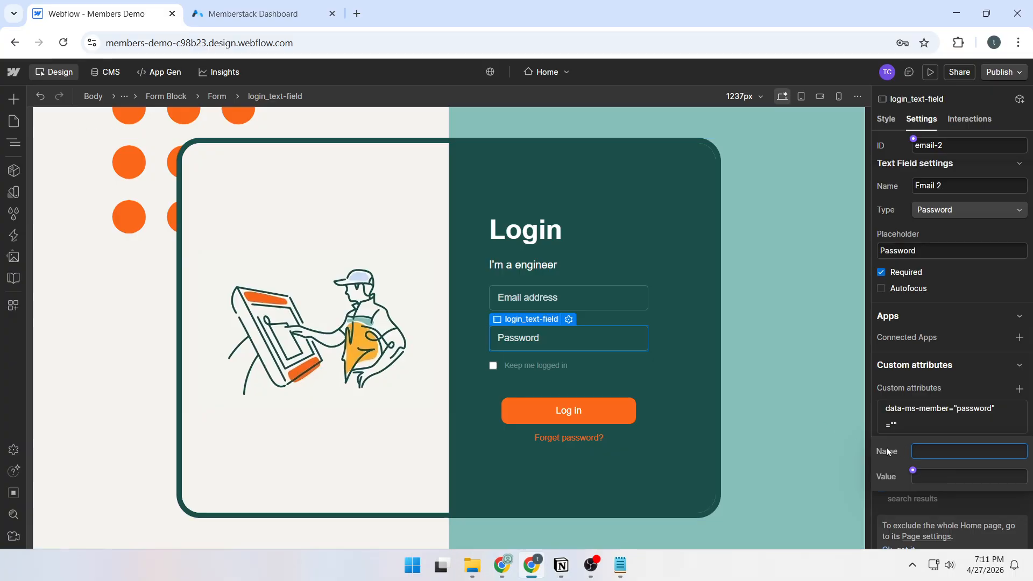
click(849, 419)
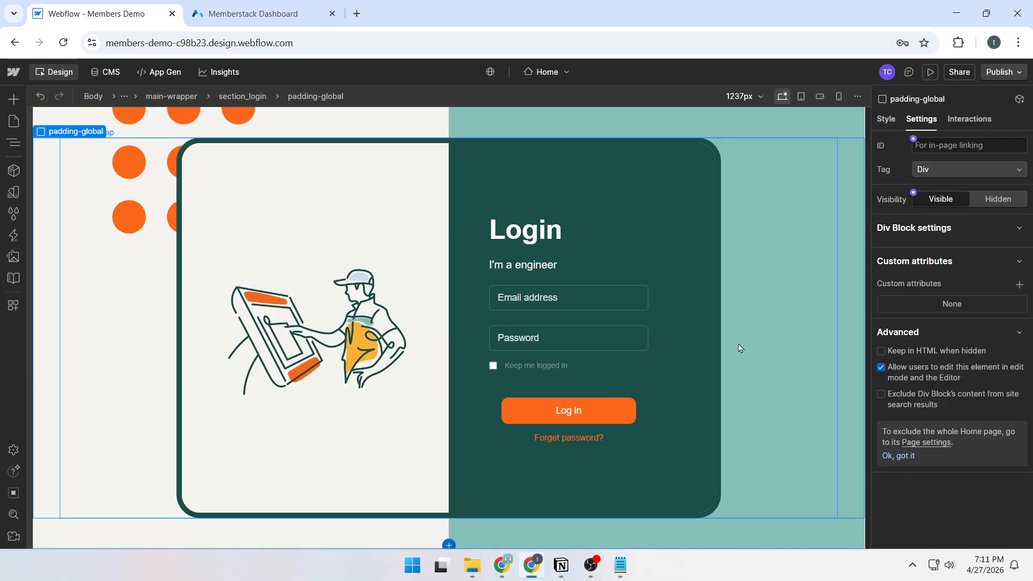
Step: Publish the site to the members-demo-c98b23.webflow.io staging domain and open the published page
click(1001, 74)
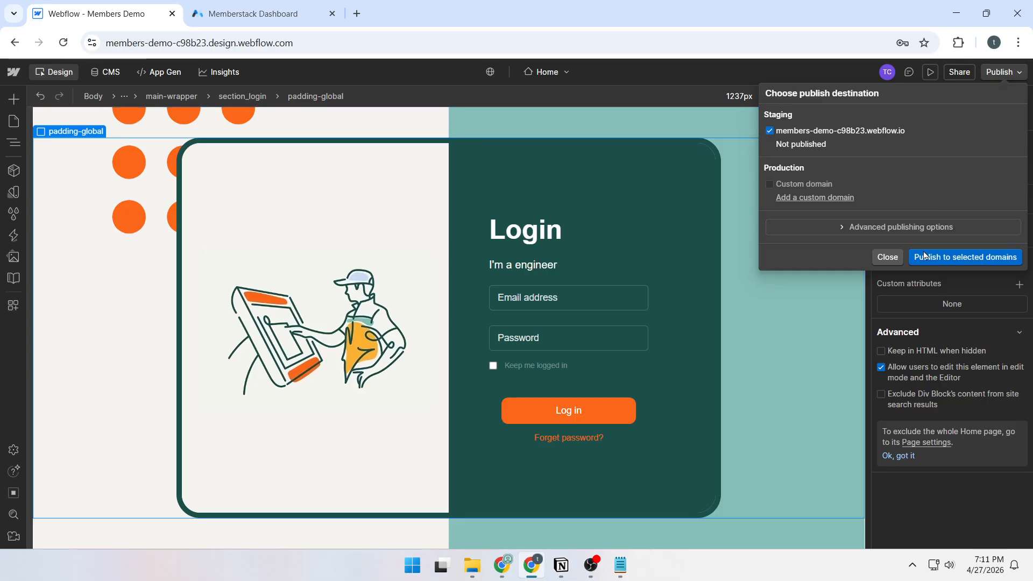
click(970, 257)
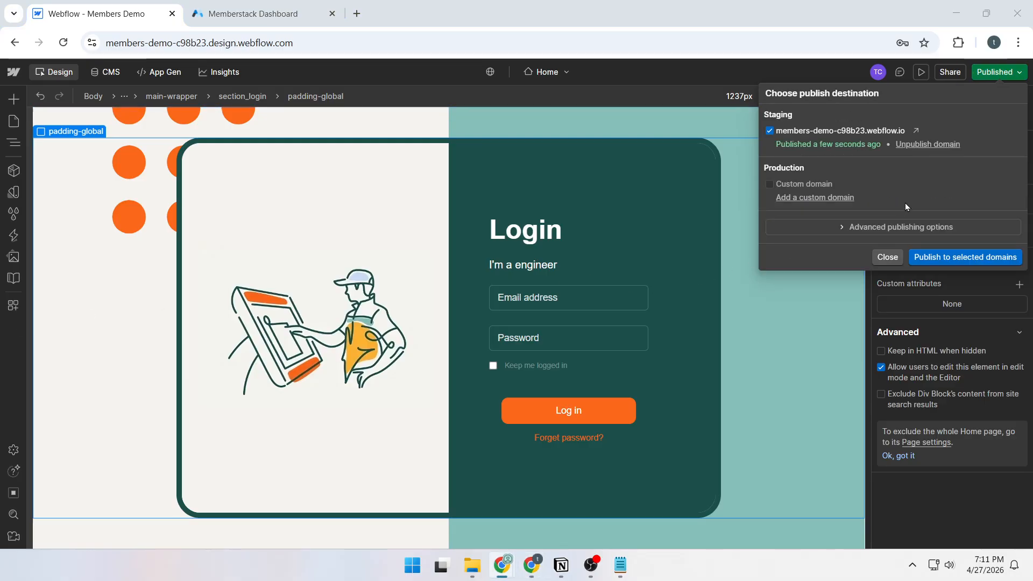
click(915, 131)
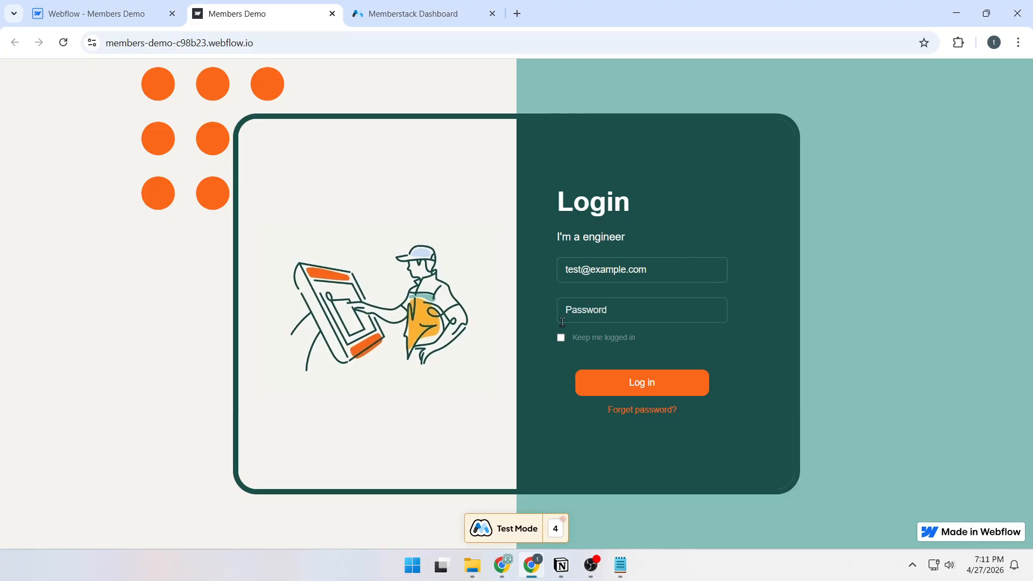
Step: Clear the prefilled email in the published login form and fill in the test member's email from the saved suggestion
click(670, 272)
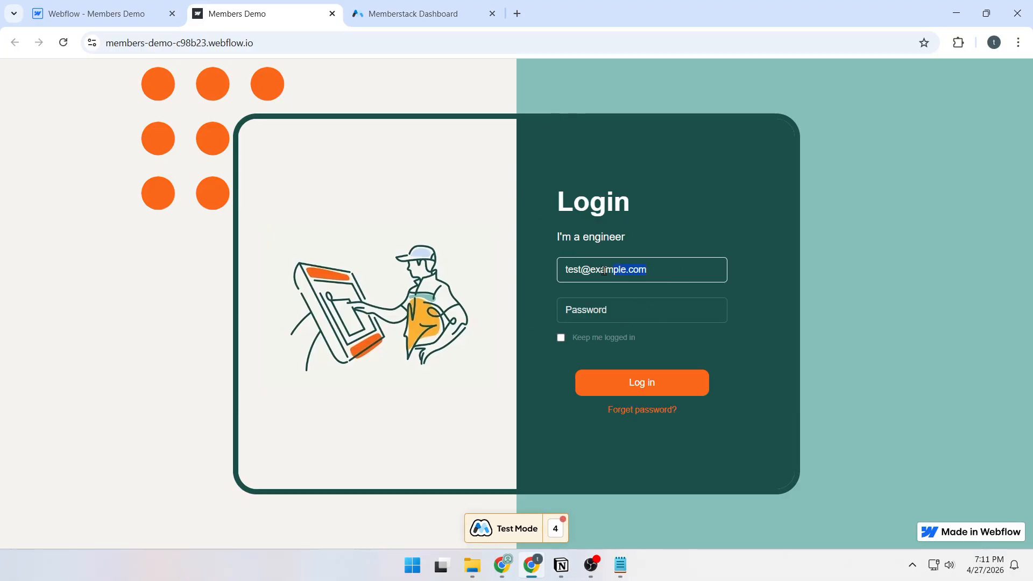
drag(605, 270, 508, 275)
key(BackSpace)
click(622, 269)
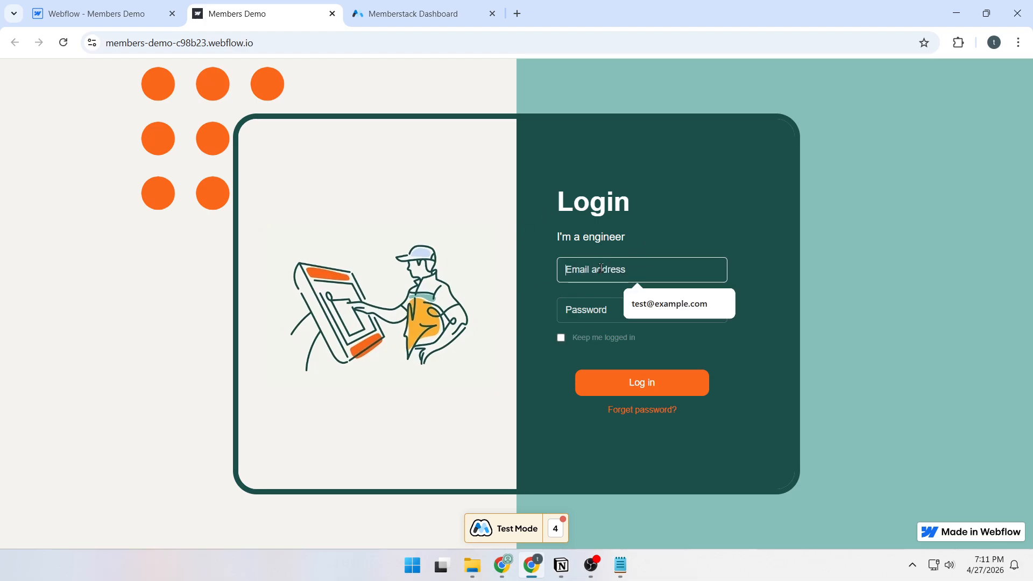
key(Down)
key(Return)
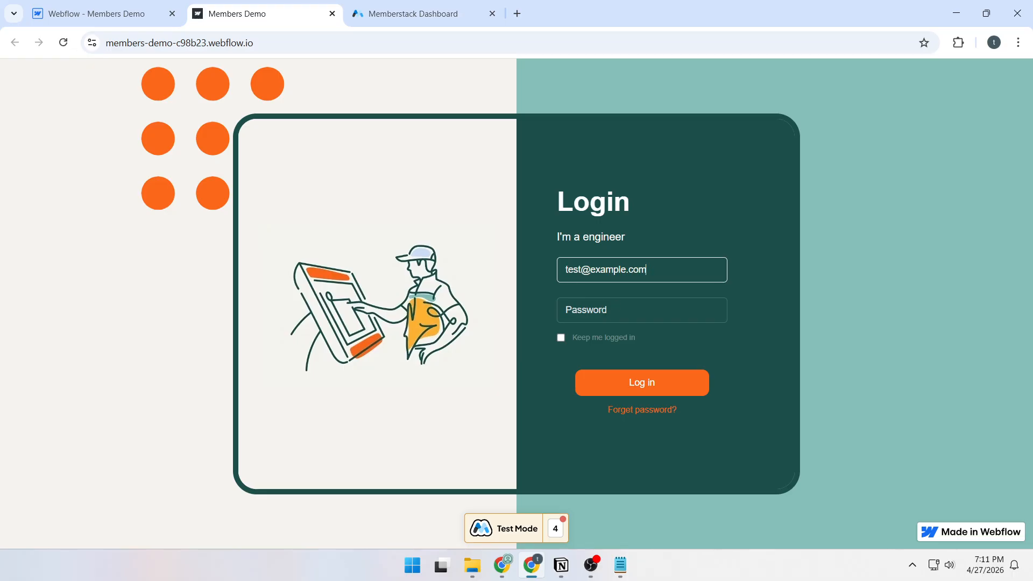
Step: Log in with the test member's account password and open the Memberstack Test Mode inspector on the page
key(alt+Tab)
click(611, 315)
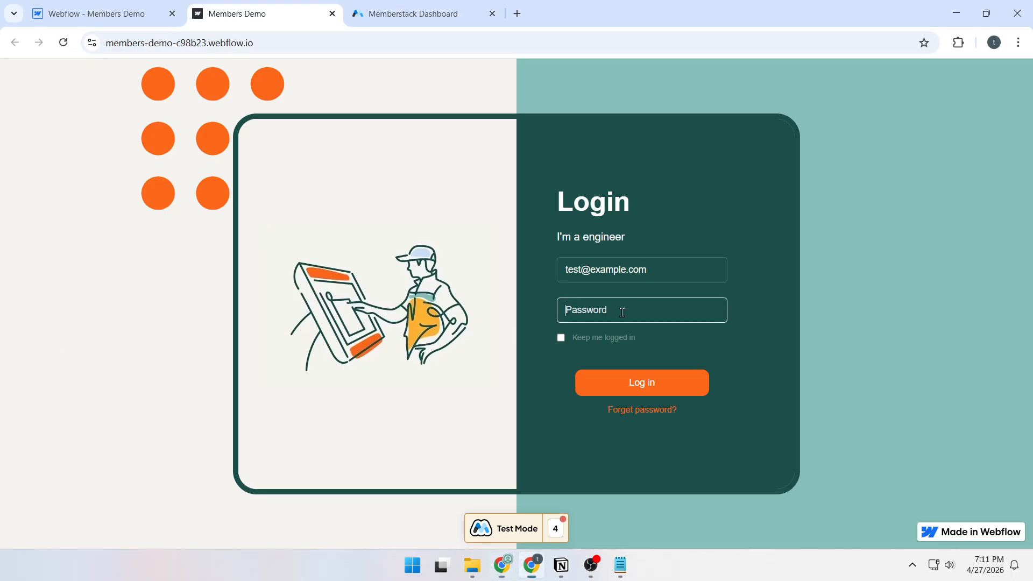
key(ctrl+v)
click(657, 391)
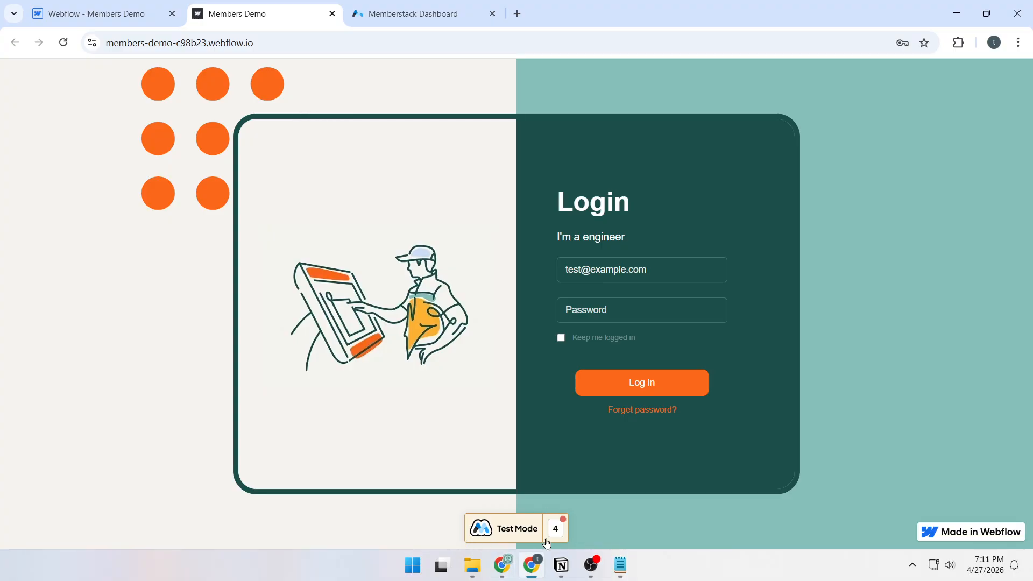
click(630, 383)
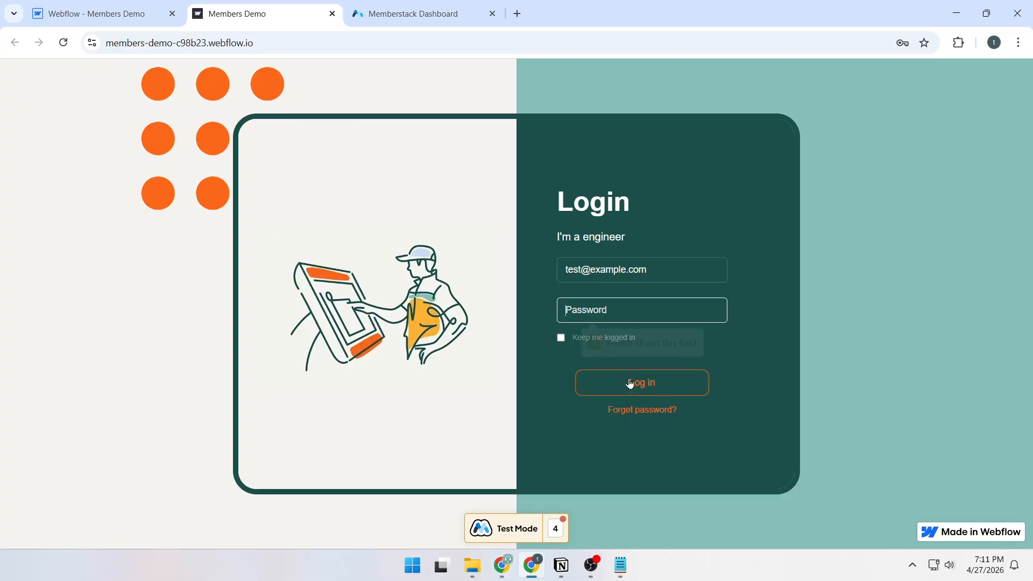
key(ctrl+v)
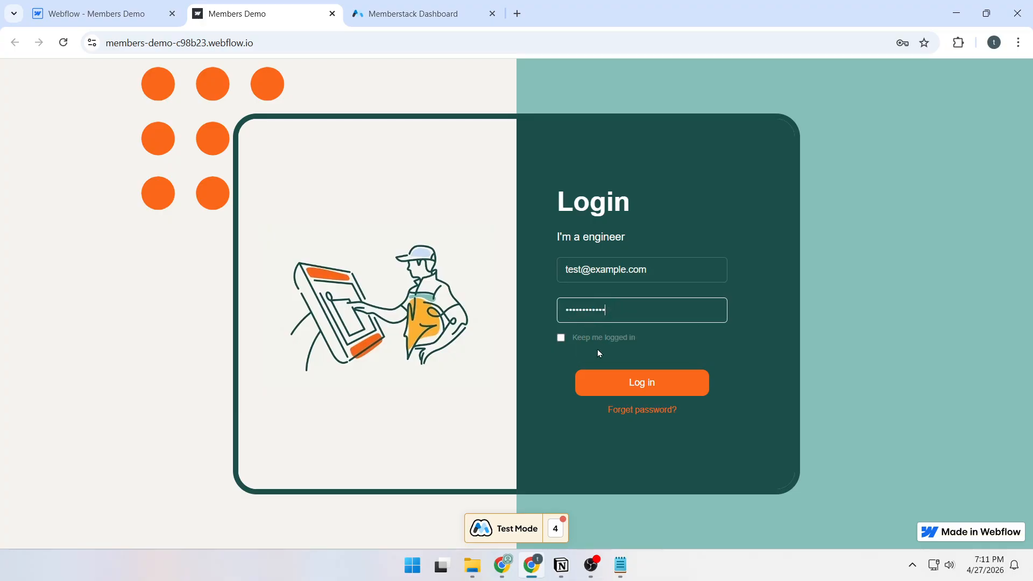
click(622, 381)
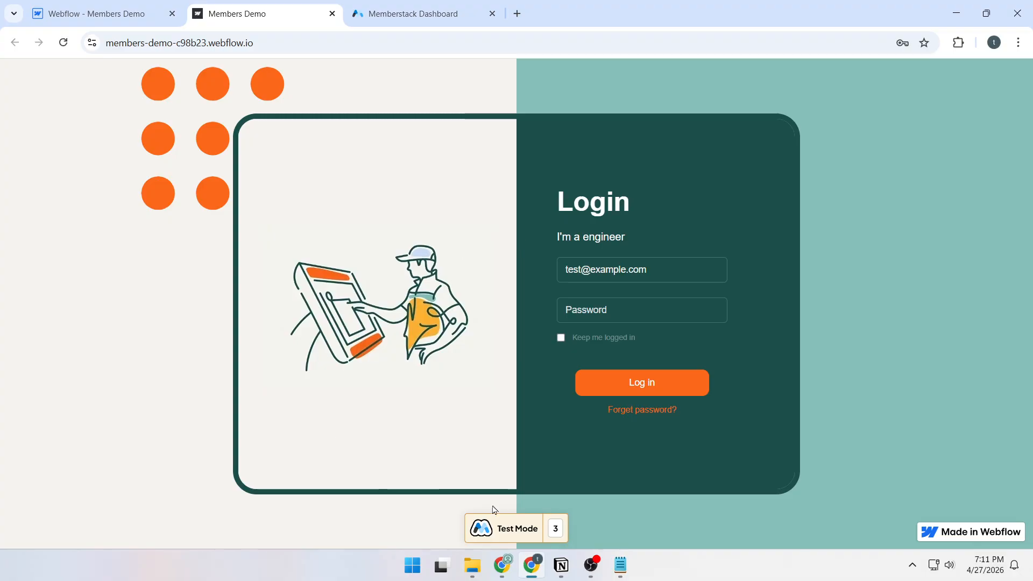
click(553, 535)
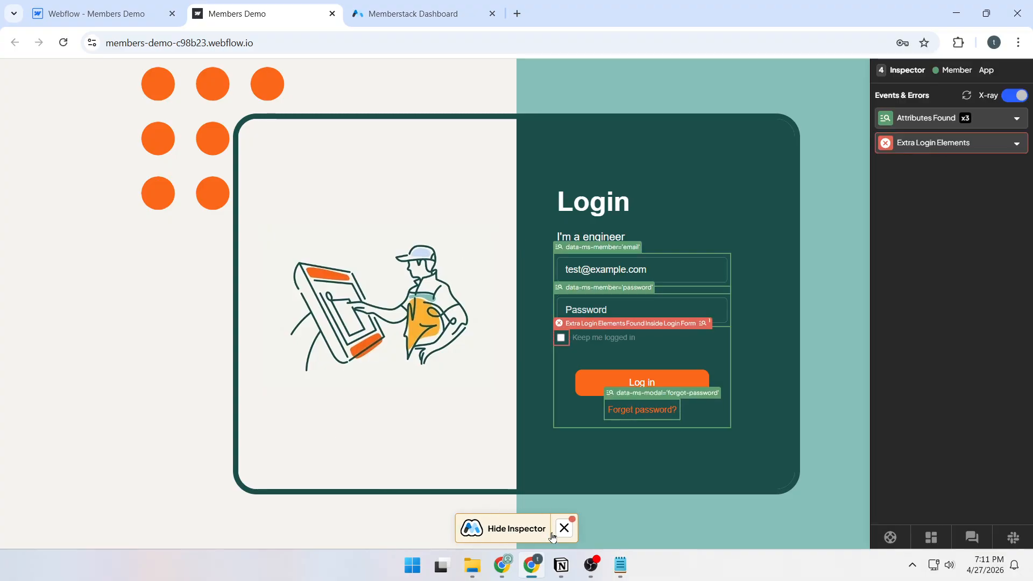
Step: Switch to the Memberstack dashboard, reload the Members list, and check the test member's last login and profile
click(427, 20)
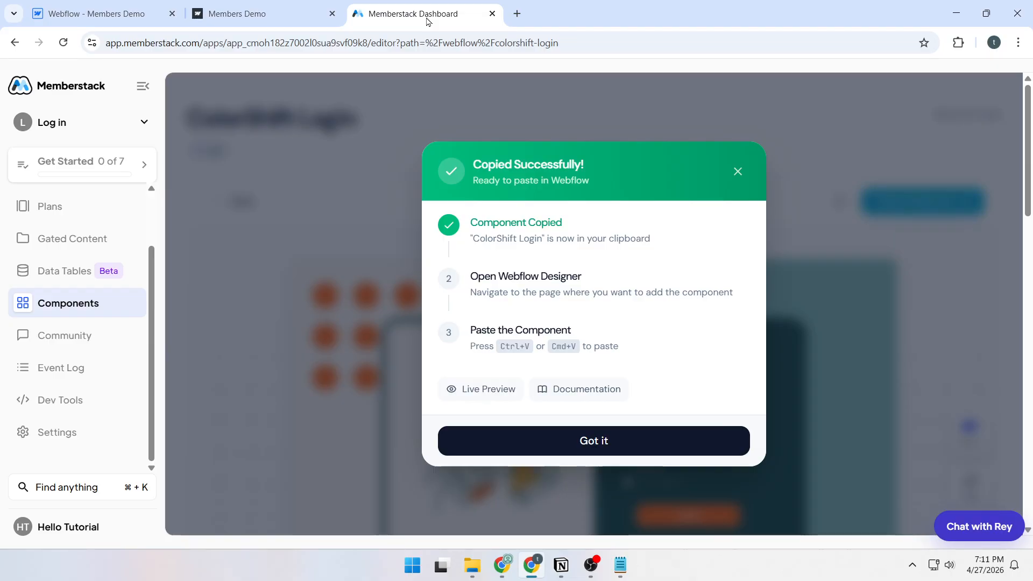
scroll(75, 309, up, 2)
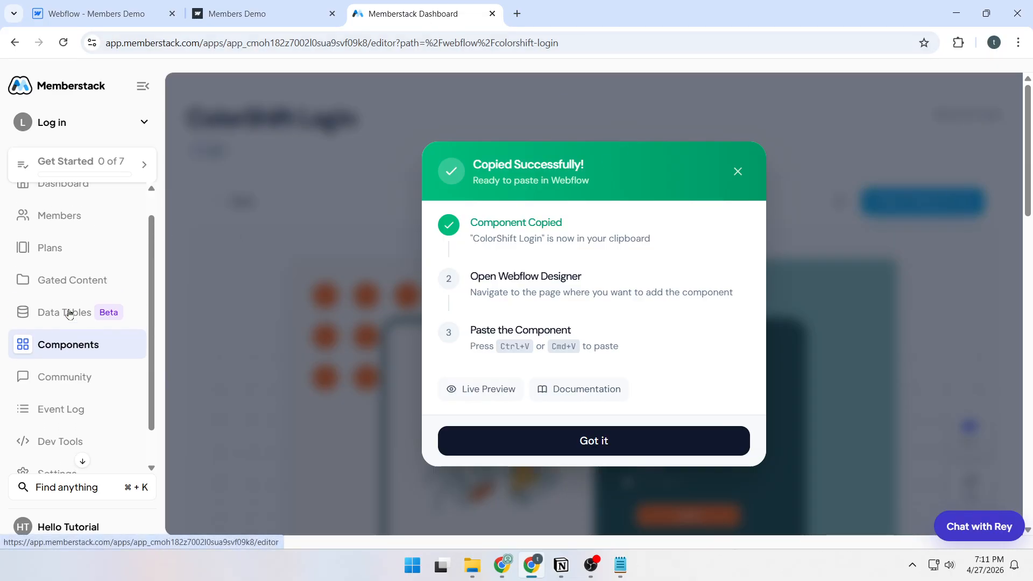
click(68, 248)
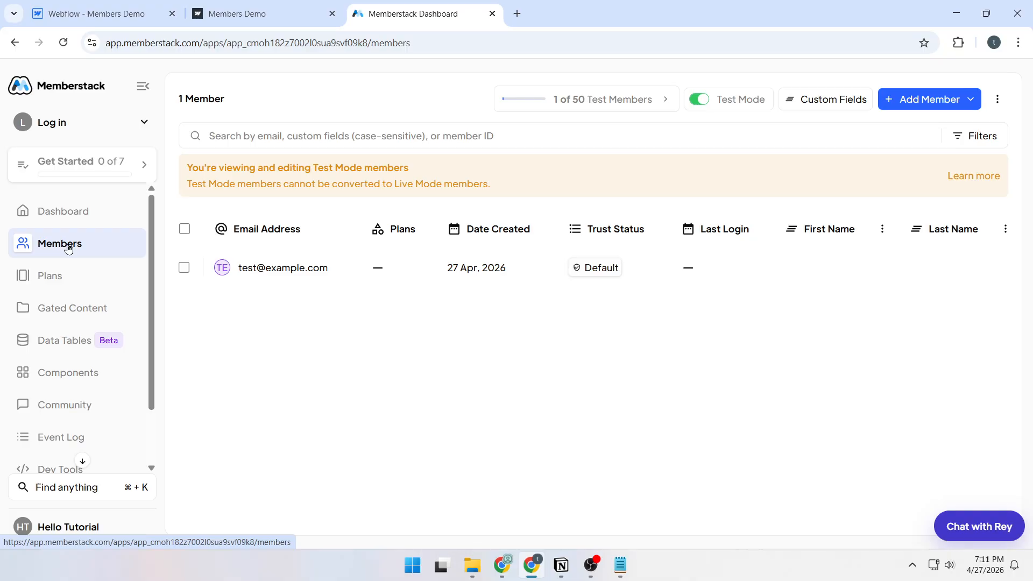
click(66, 48)
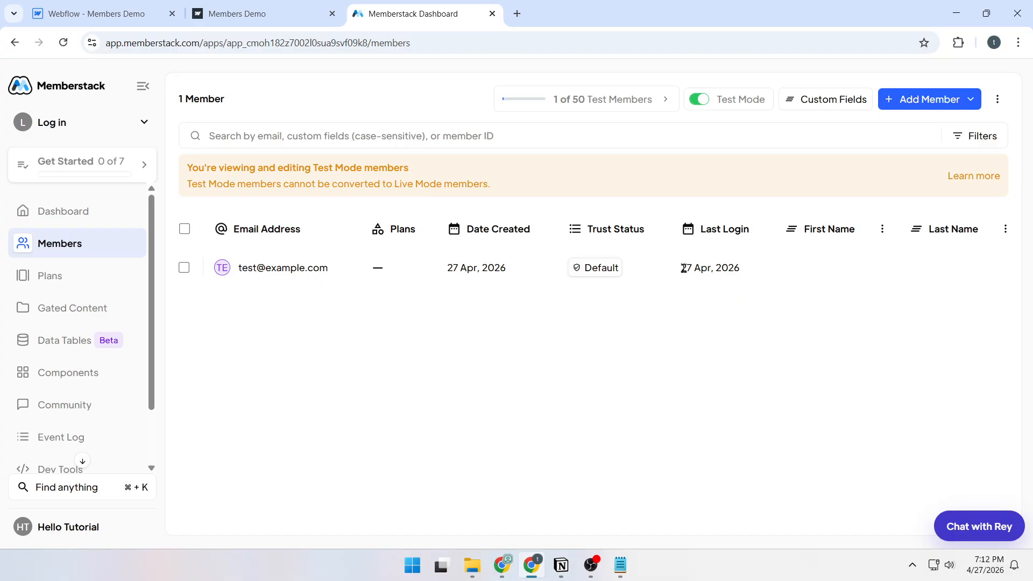
drag(683, 268, 758, 272)
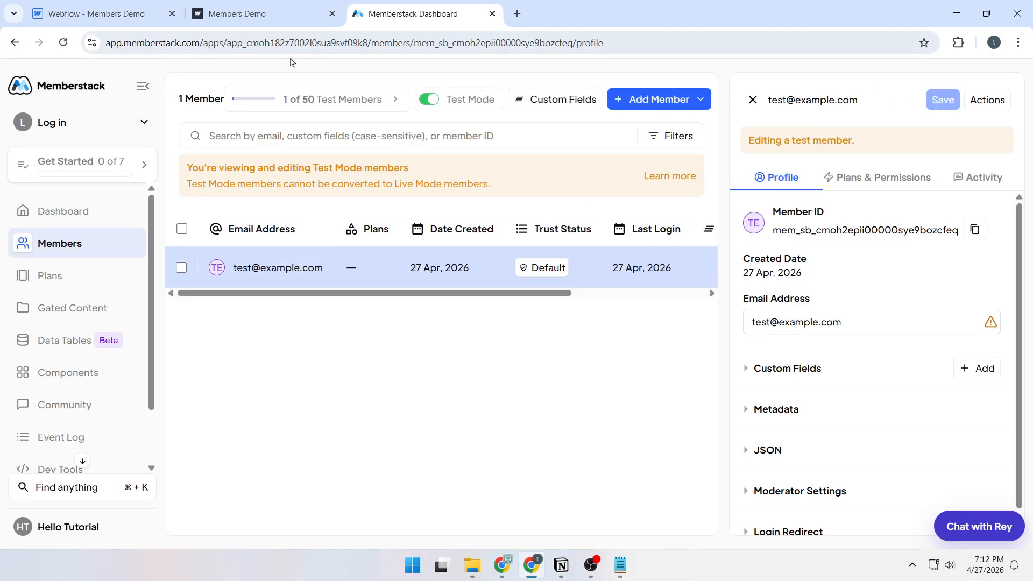